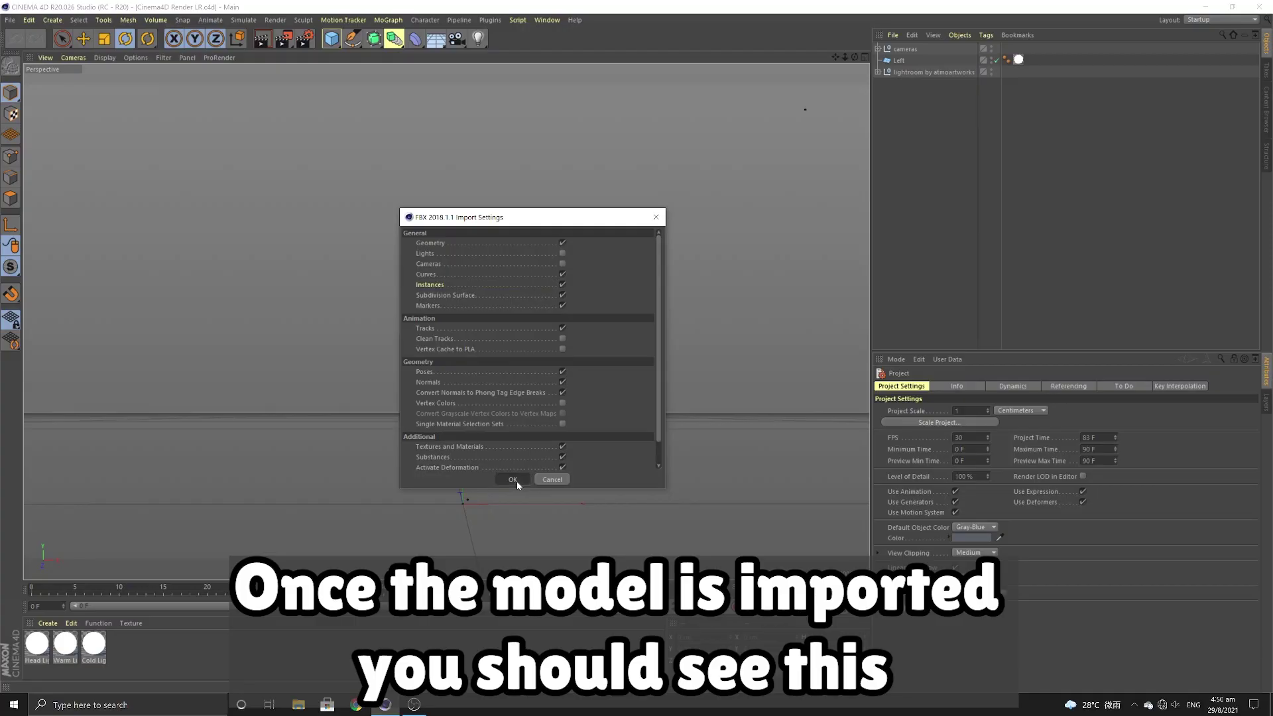
Import the FBX character with the current settings and load sprout_hawaii_tex as character_mat's color texture, copying it to the project location
click(516, 480)
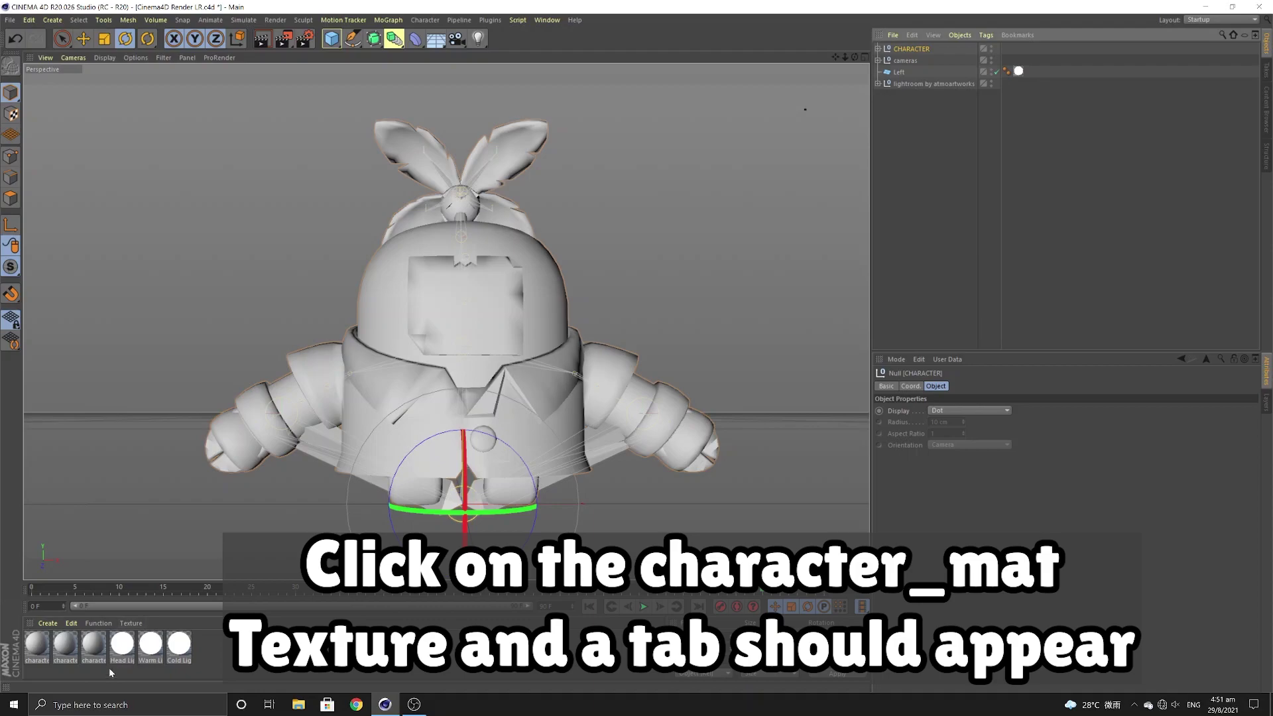
double_click(41, 650)
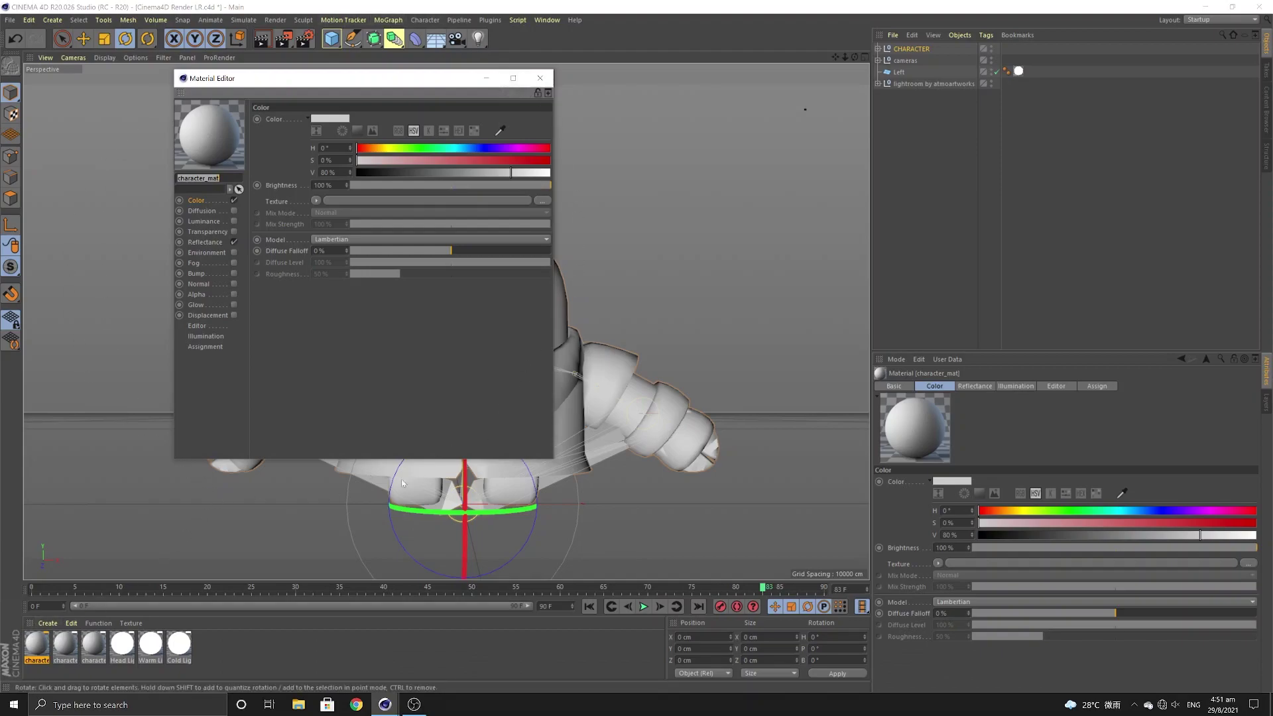
drag(378, 74, 772, 128)
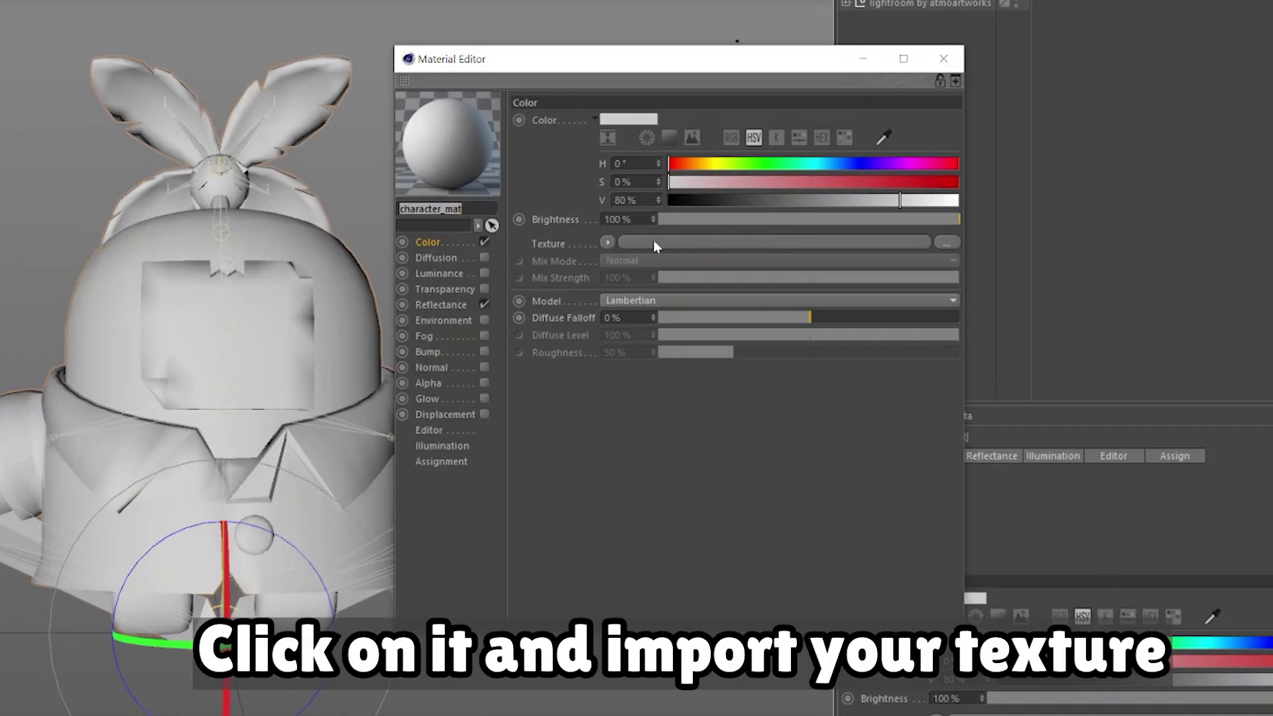
click(684, 242)
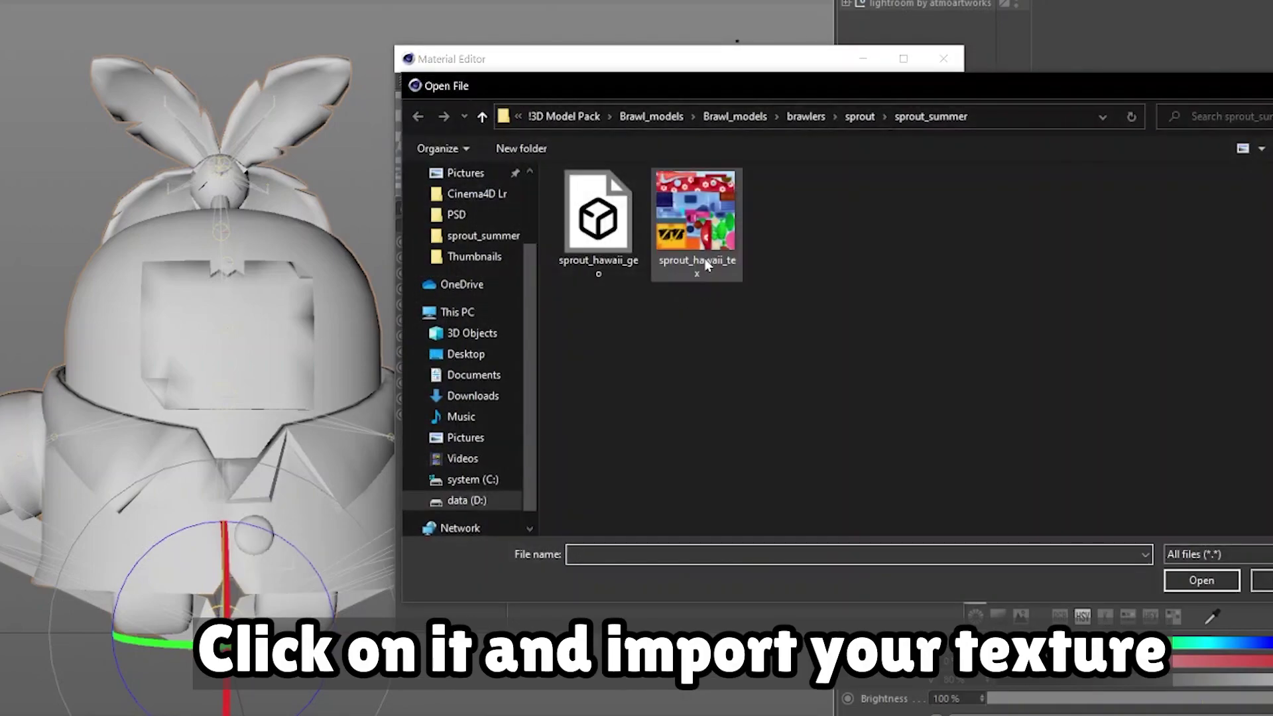
click(703, 269)
click(1196, 581)
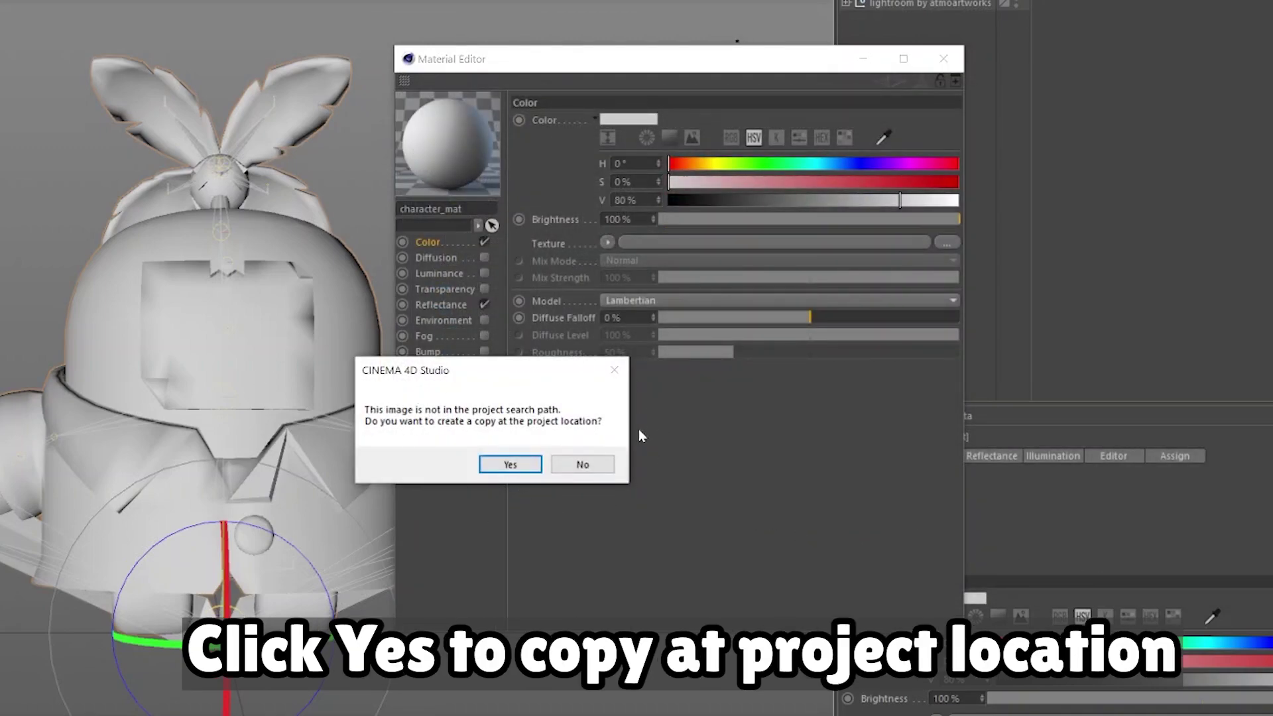
click(534, 468)
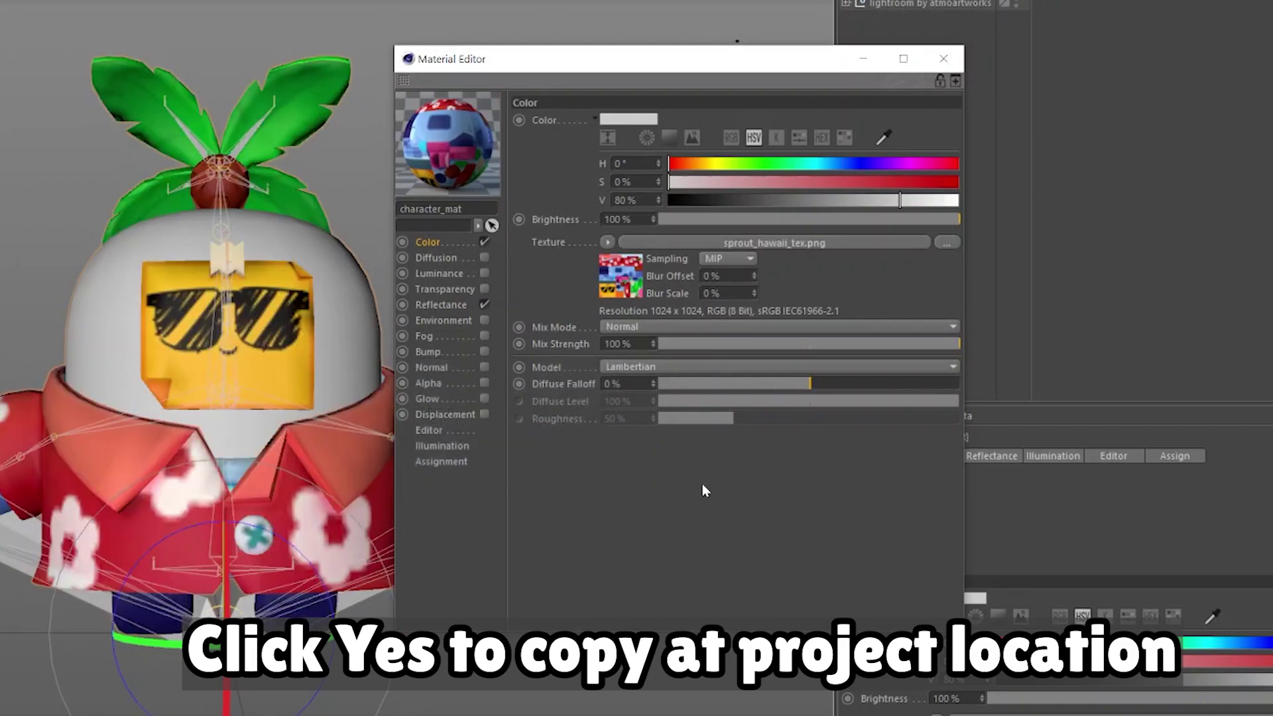
click(943, 58)
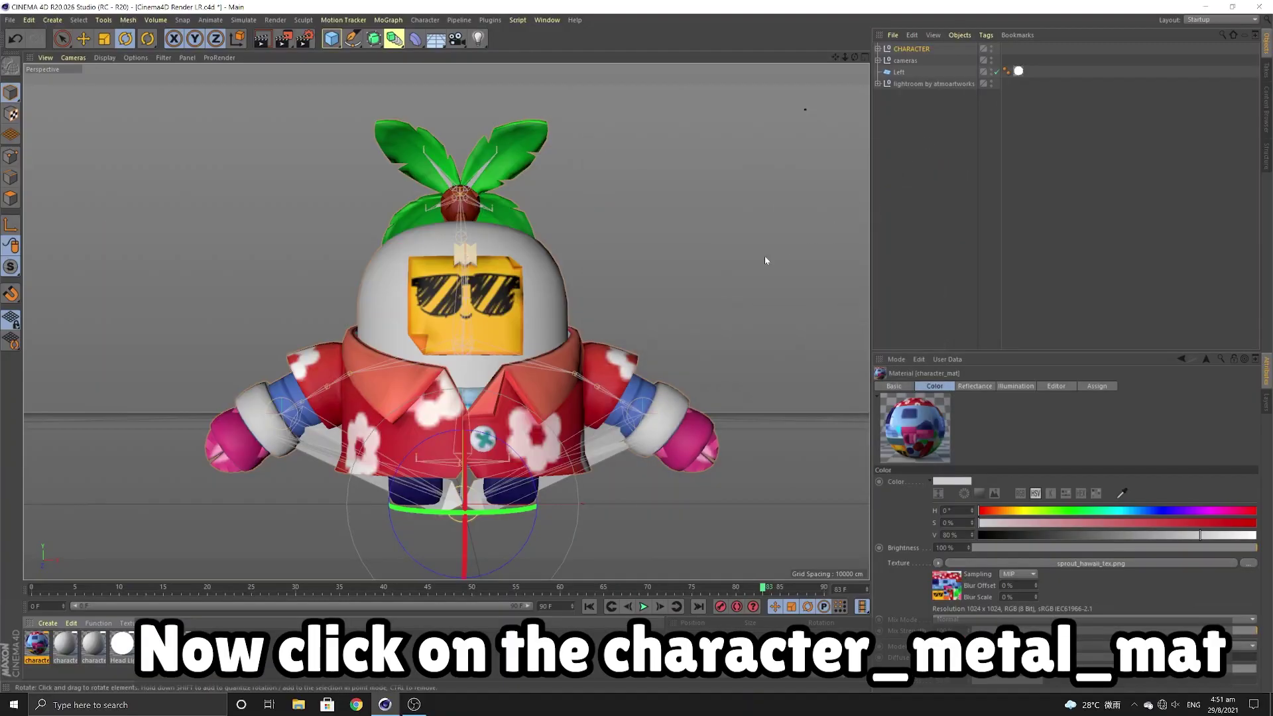
Load sprout_hawaii_tex as the color texture of character_metal_mat, creating a copy at the project location
double_click(62, 659)
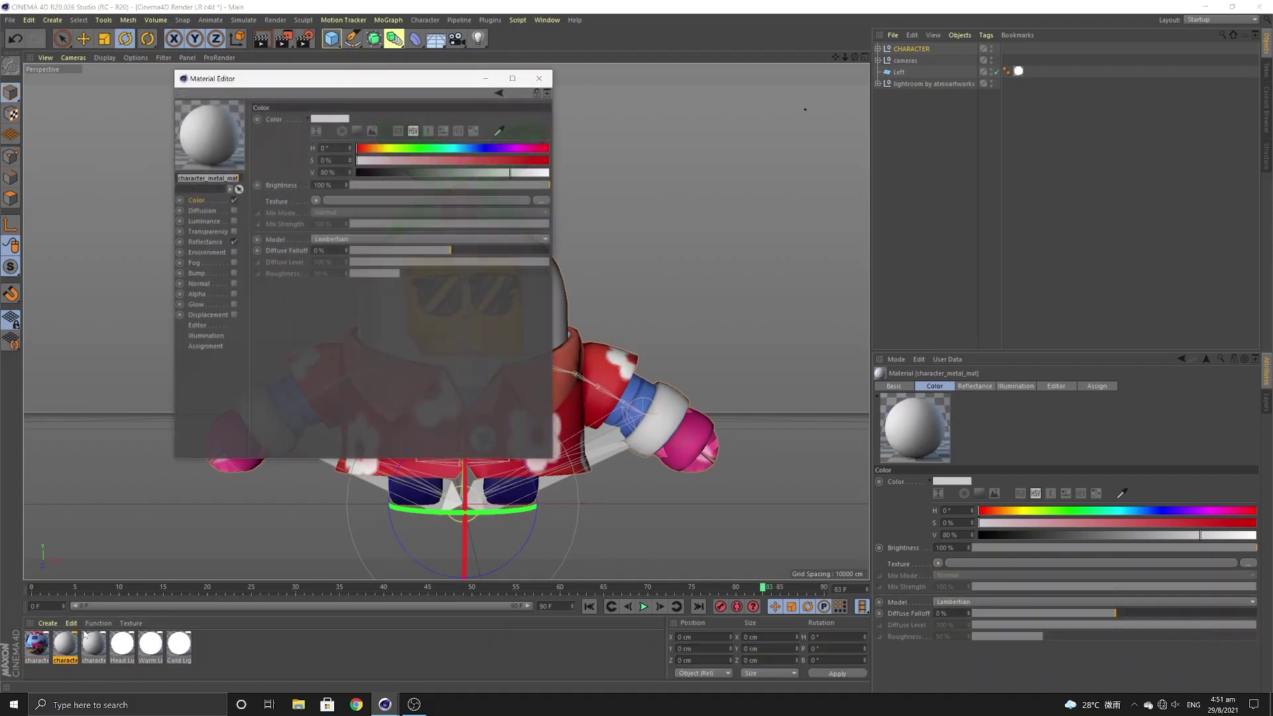
drag(363, 82, 822, 146)
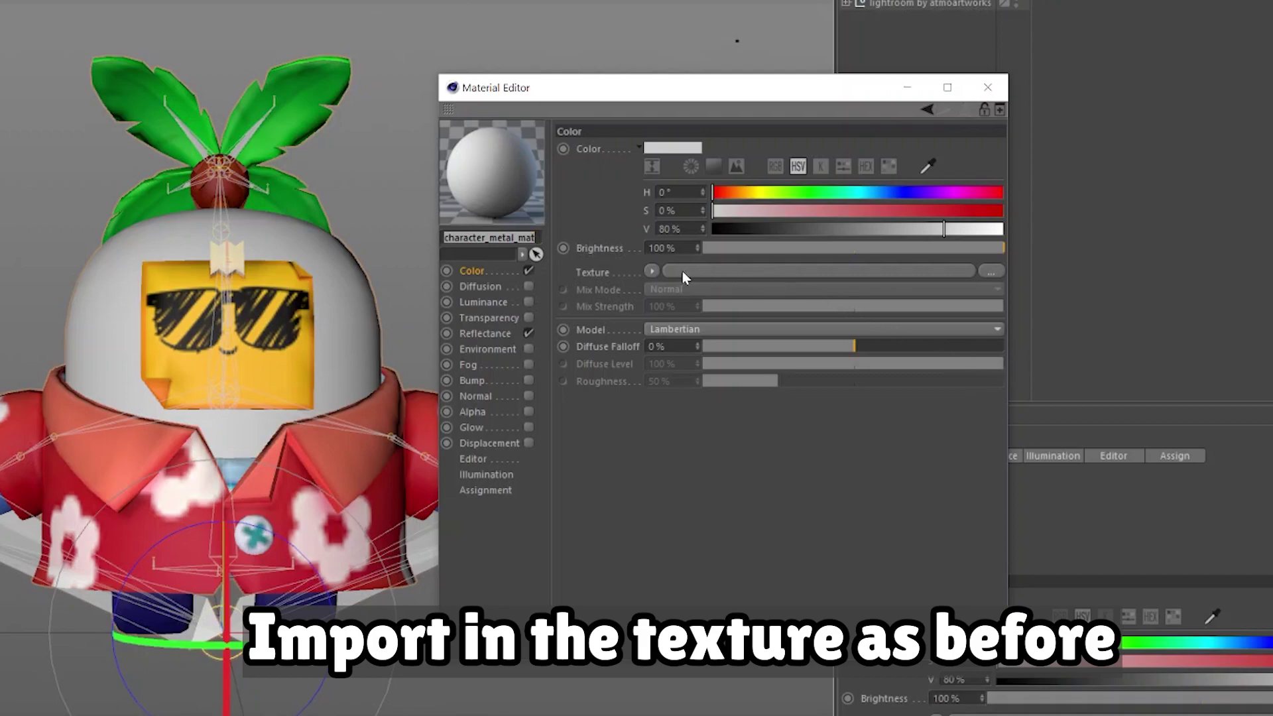
click(839, 274)
click(770, 270)
click(1245, 610)
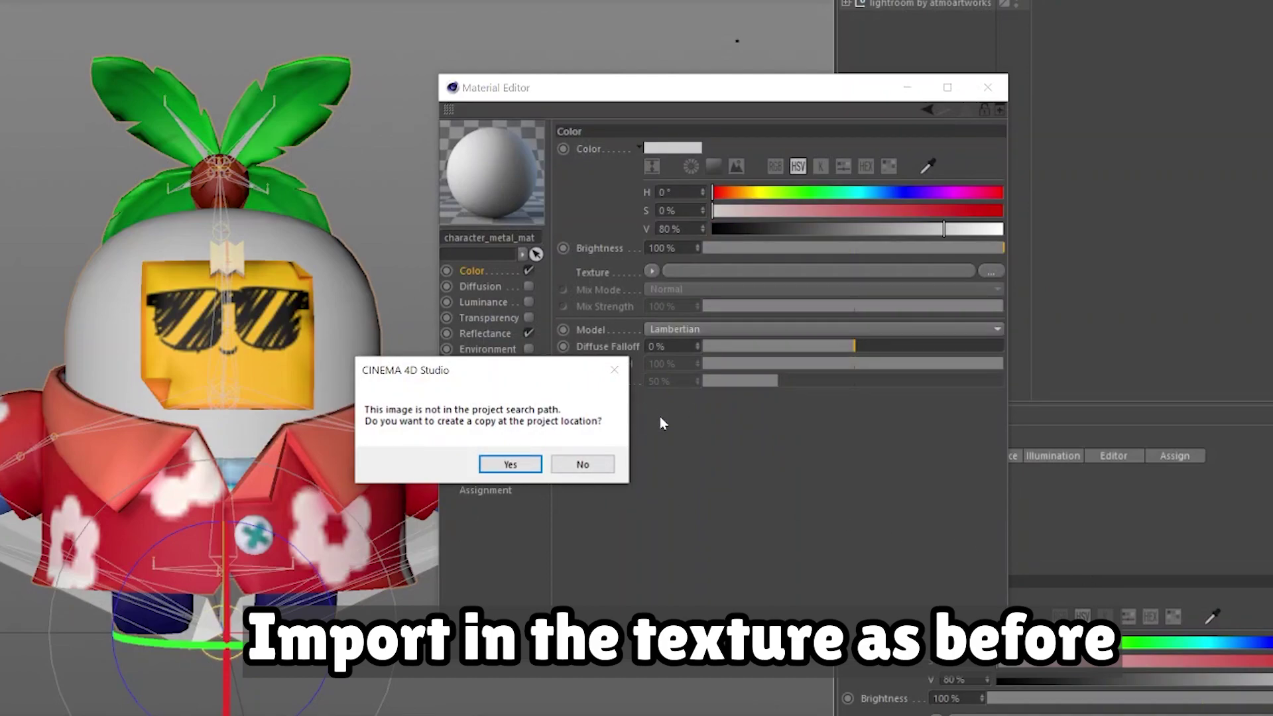
click(511, 463)
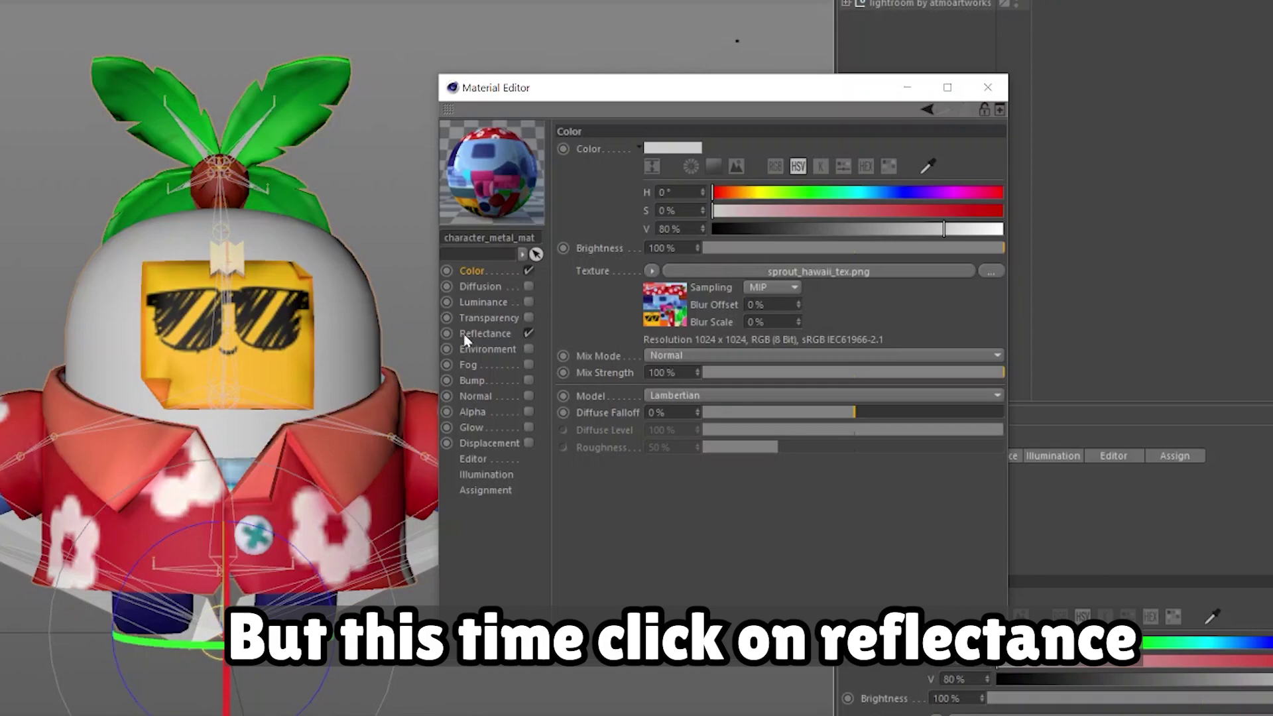
Set character_metal_mat's specular reflectance layer to type Beckmann with 25% roughness and 80% specular strength
click(497, 335)
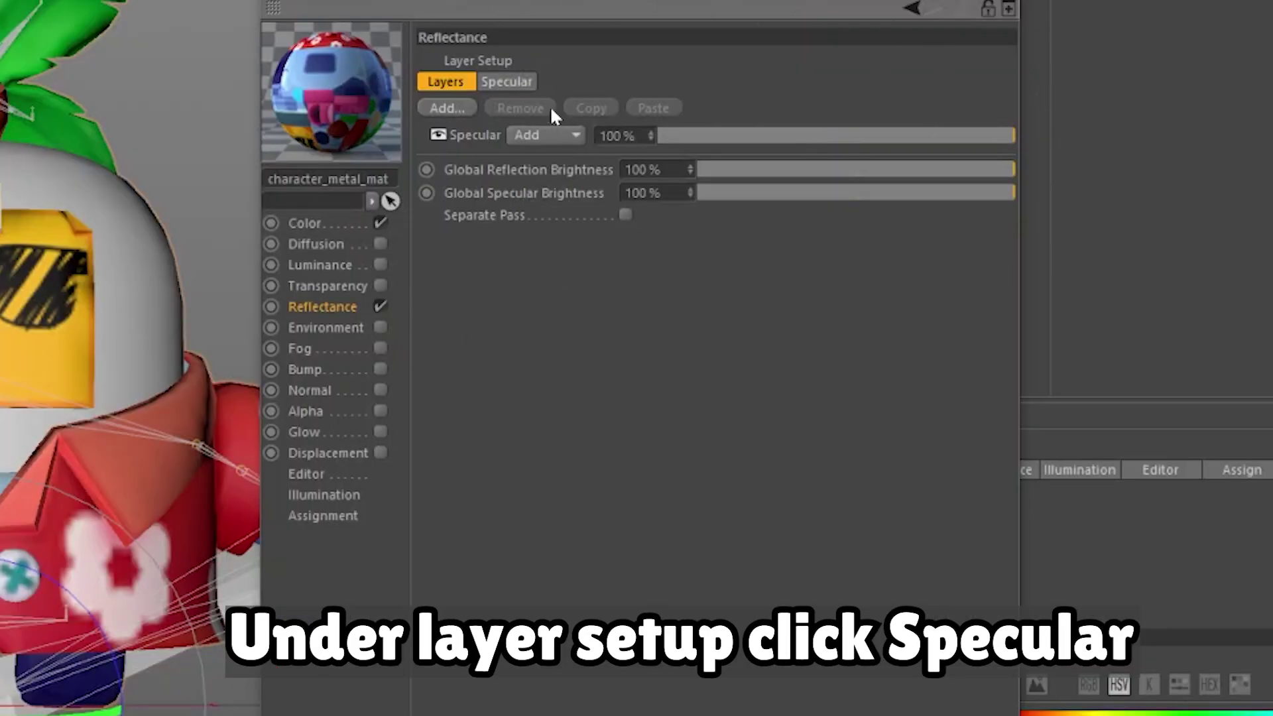
click(512, 80)
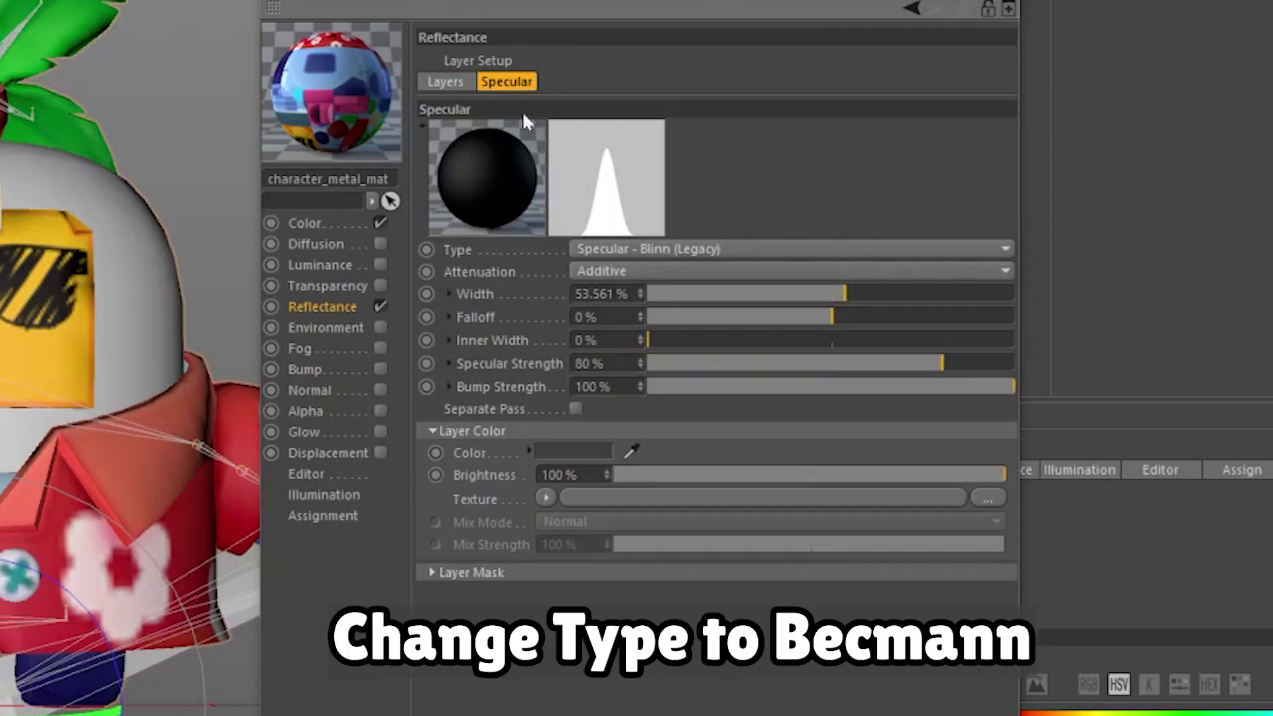
click(667, 255)
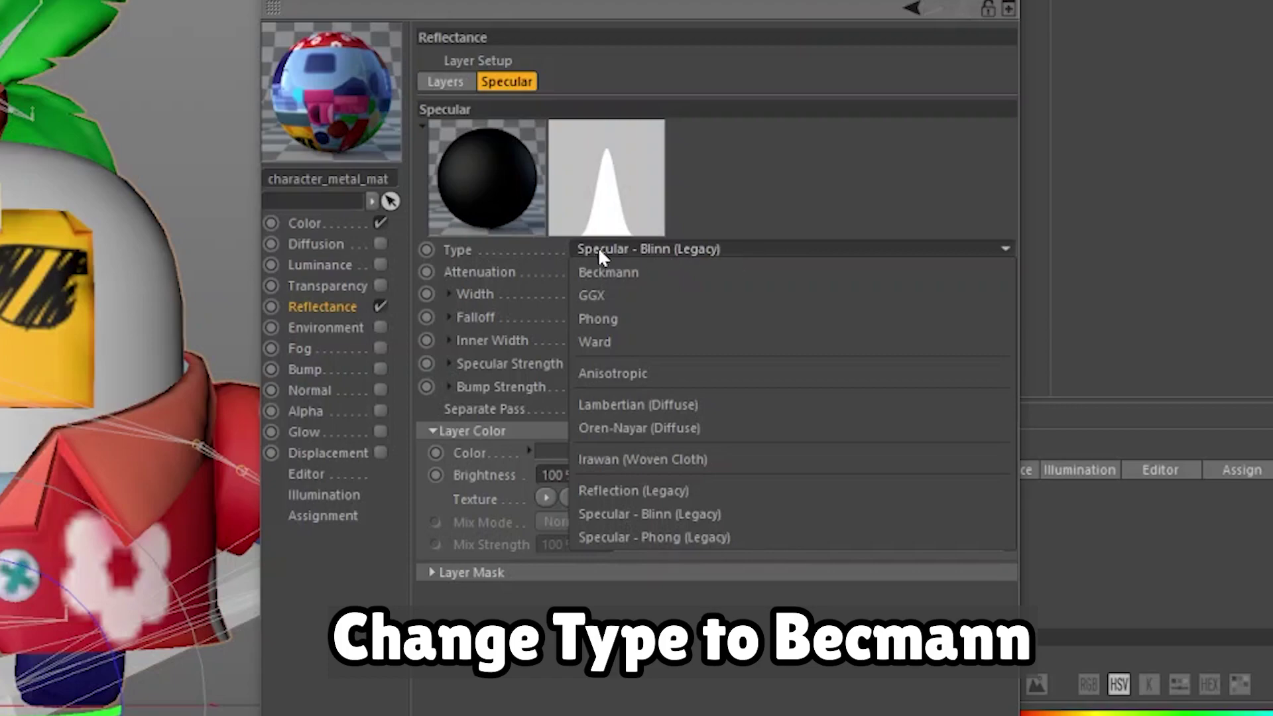
click(734, 272)
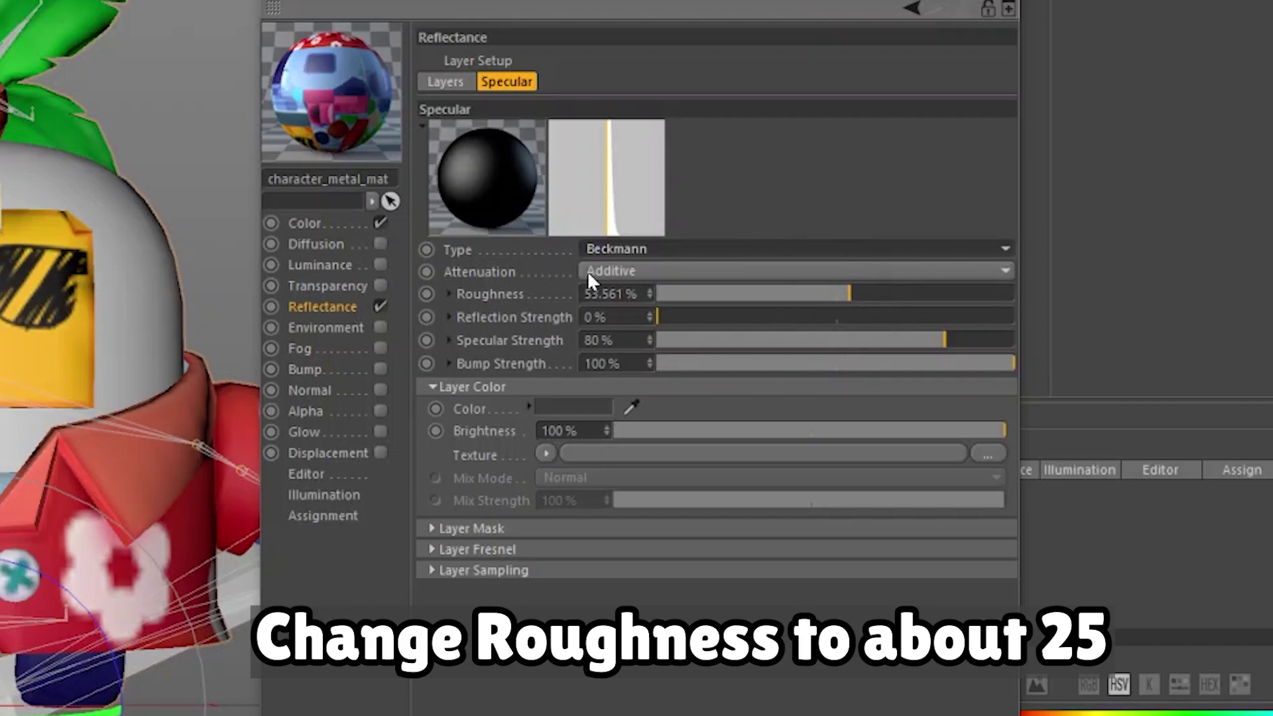
drag(837, 296, 746, 292)
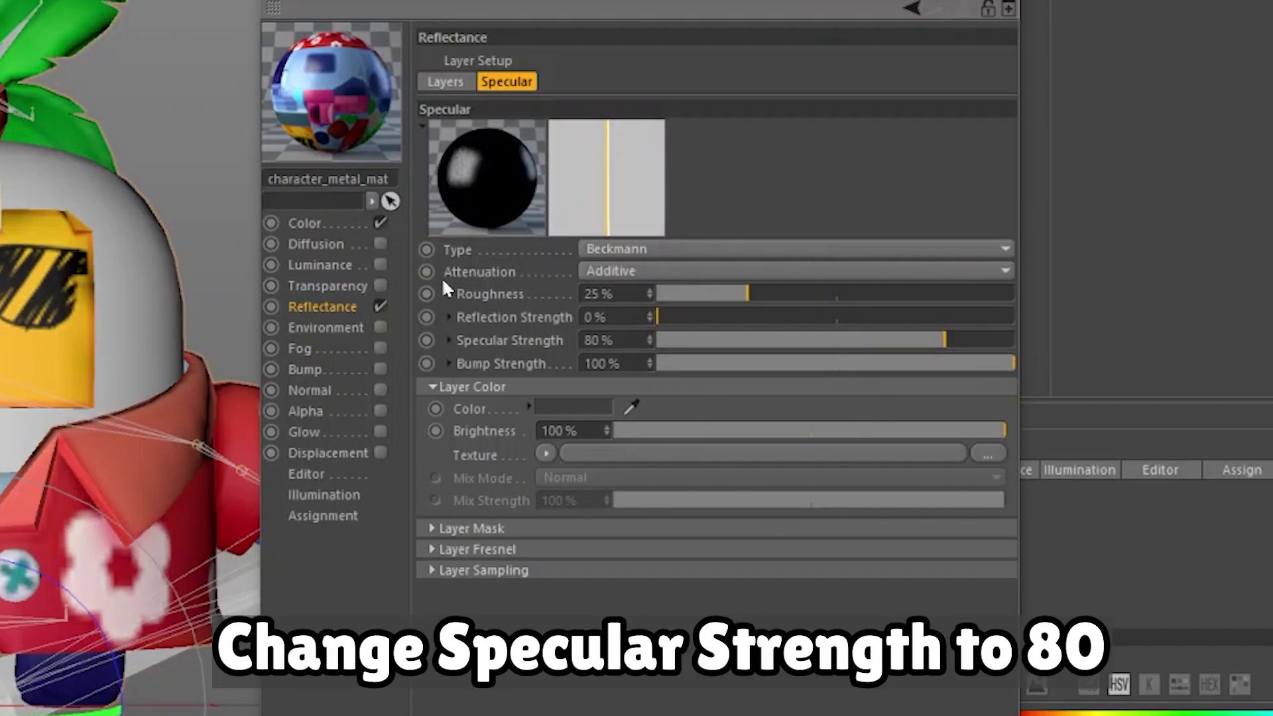
mouse_move(931, 334)
mouse_down()
mouse_move(761, 344)
mouse_move(1045, 325)
mouse_move(796, 332)
mouse_move(989, 307)
mouse_move(892, 312)
mouse_move(940, 329)
mouse_up()
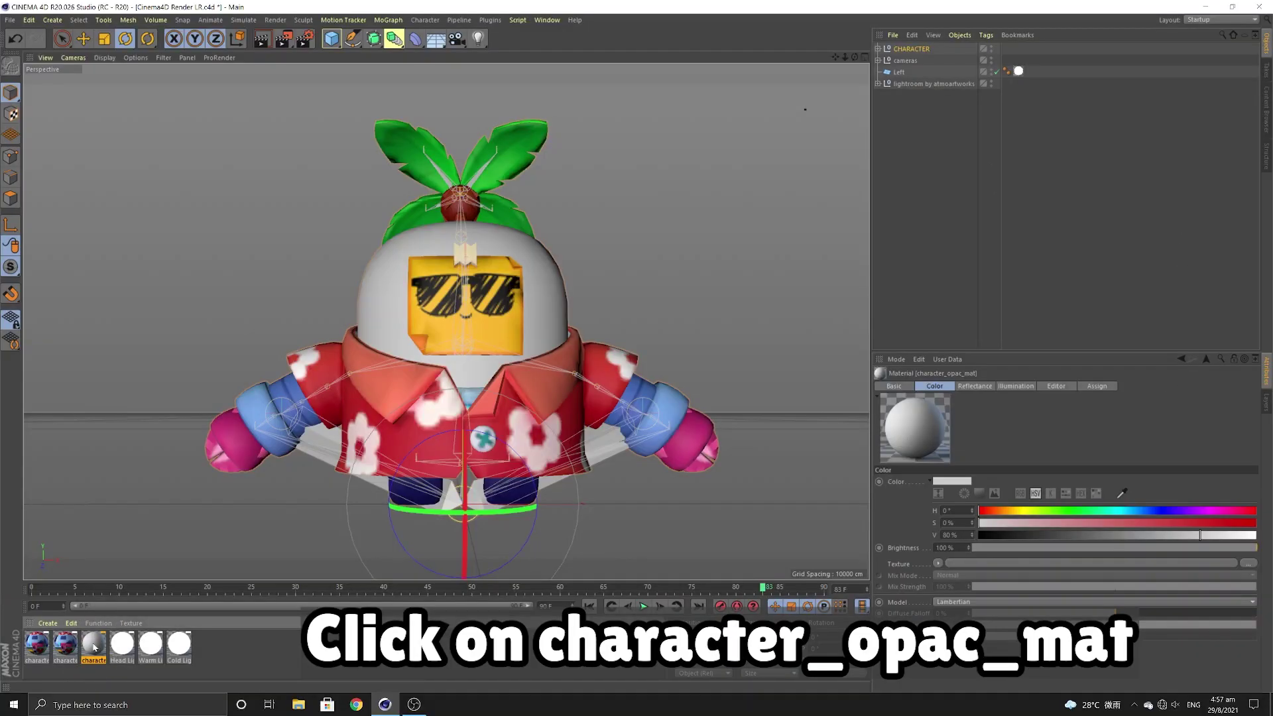
Disable the Color channel and enable the Transparency channel on character_opac_mat
double_click(94, 645)
drag(373, 83, 733, 118)
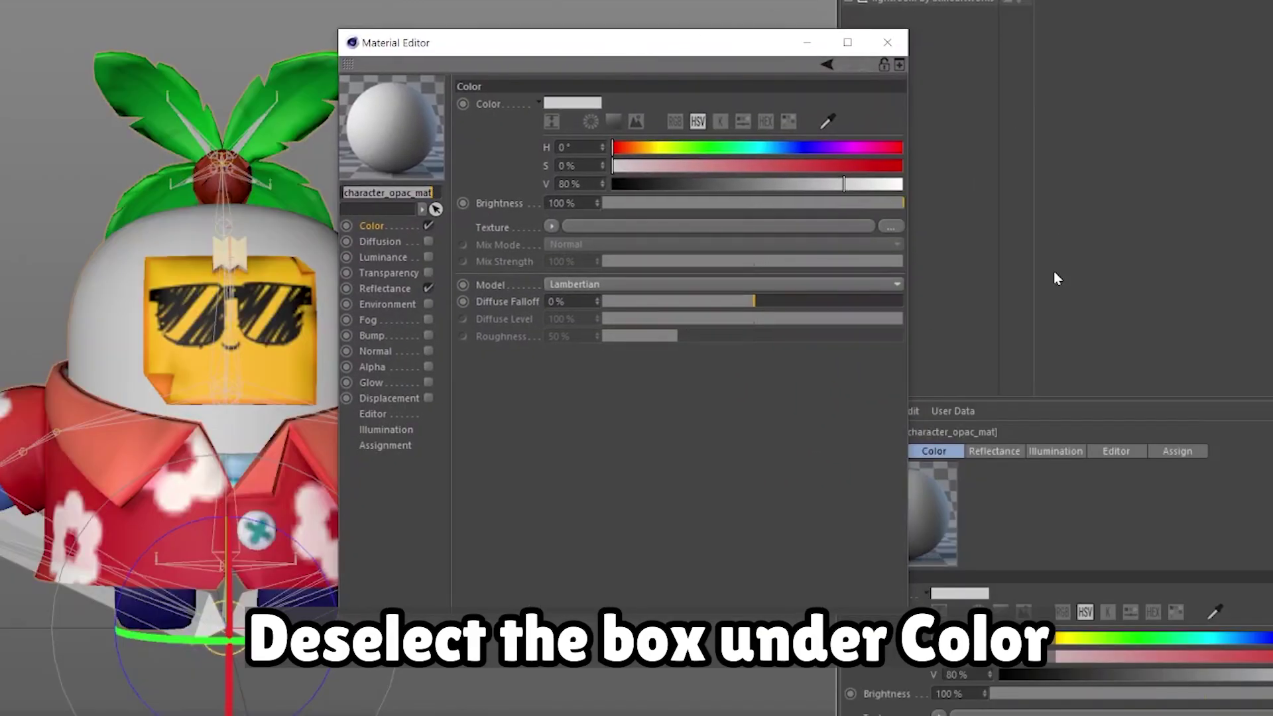
click(429, 226)
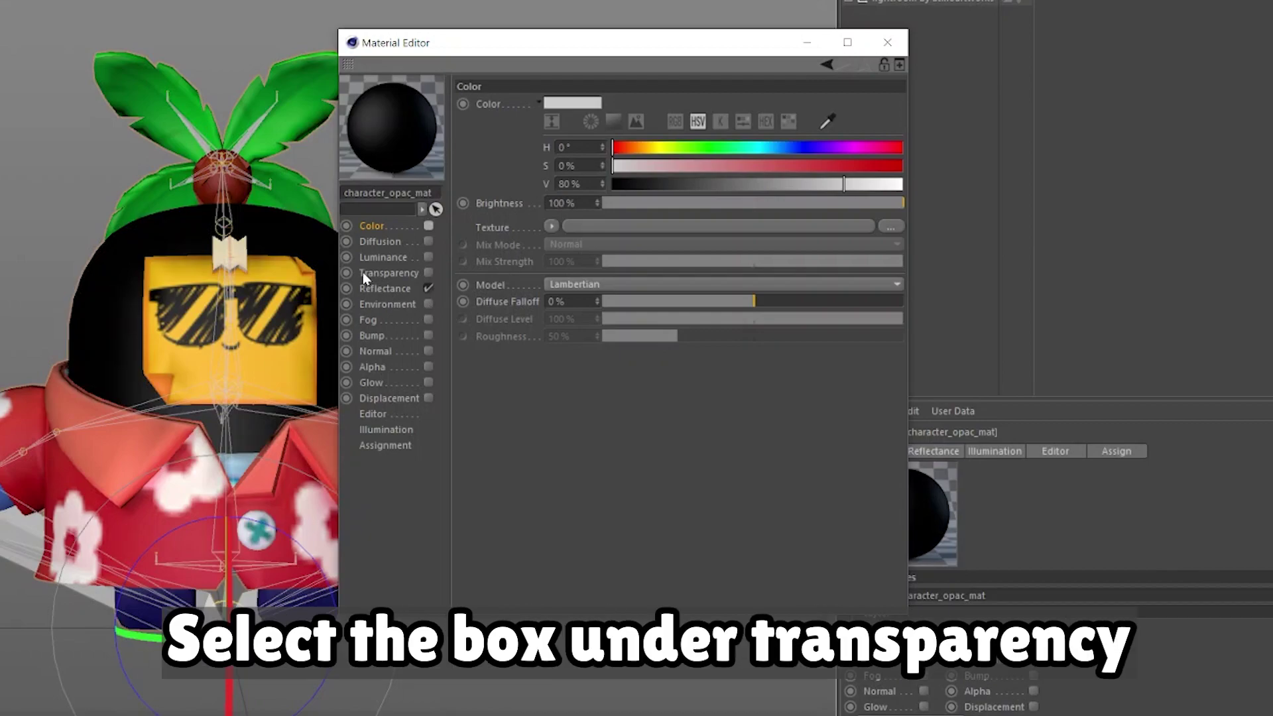
click(429, 272)
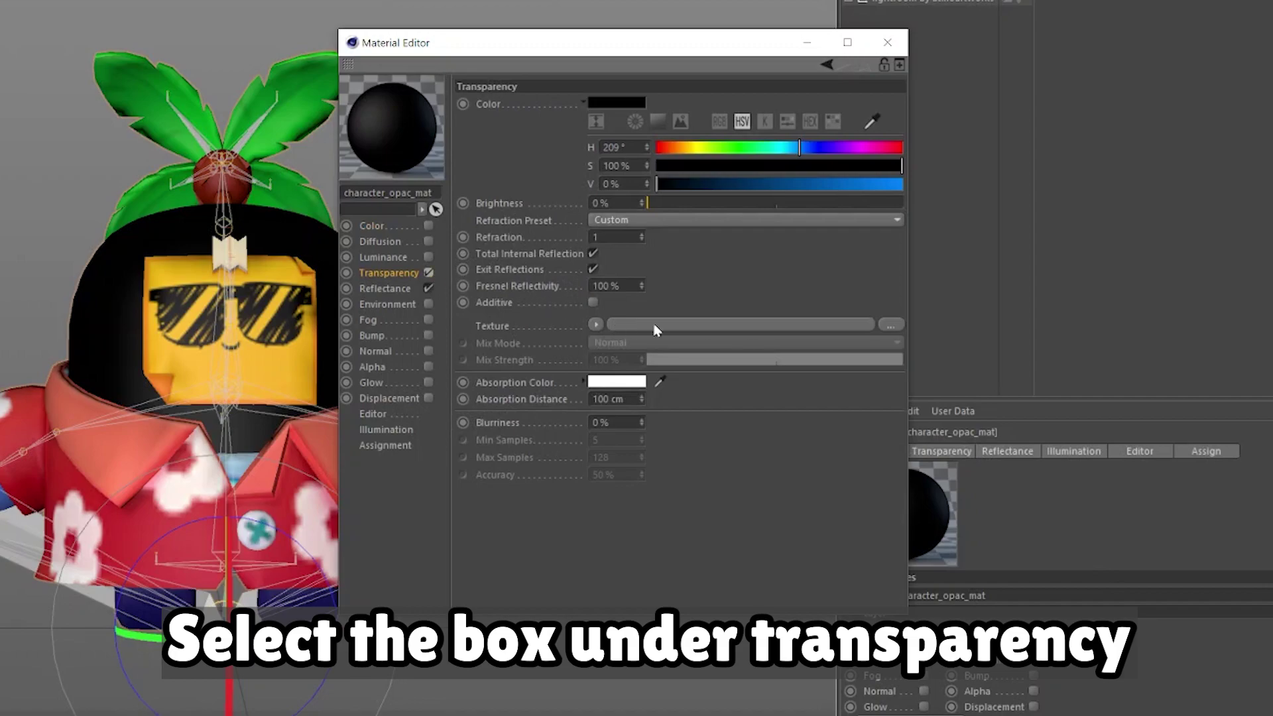
Load sprout_hawaii_tex as the transparency texture of character_opac_mat, creating a copy at the project location
click(774, 323)
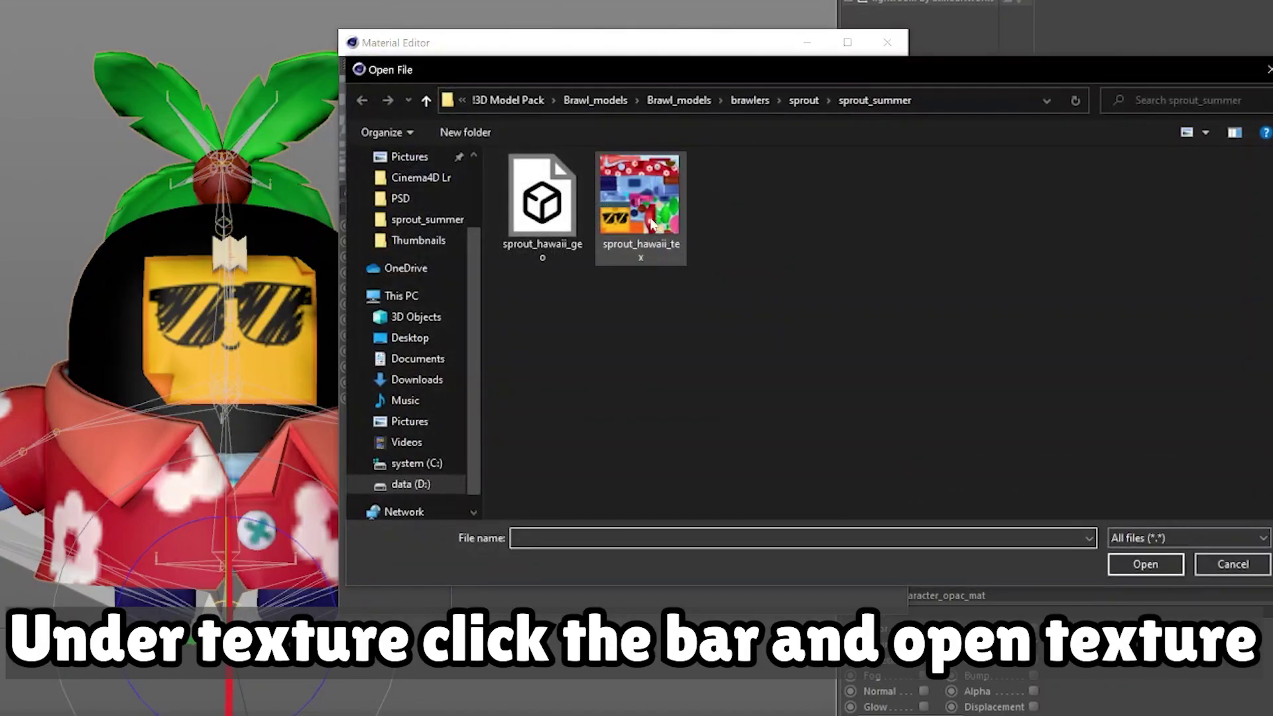
click(639, 199)
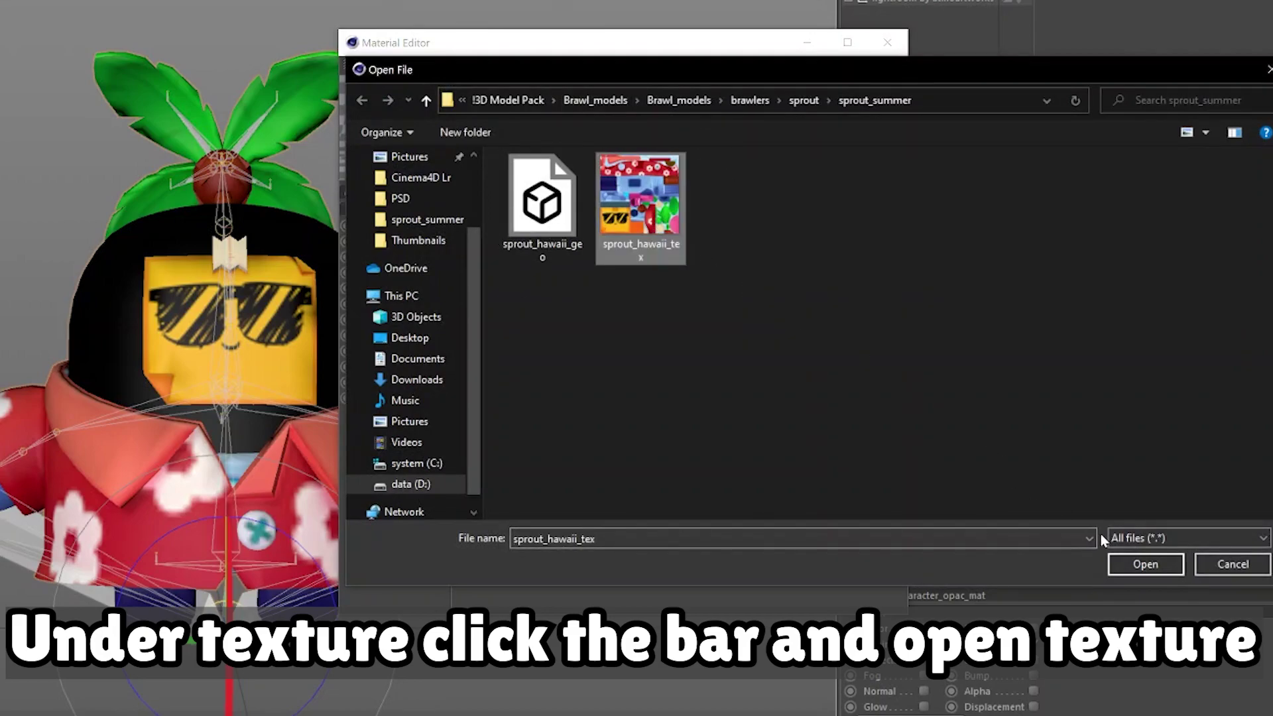
click(1138, 564)
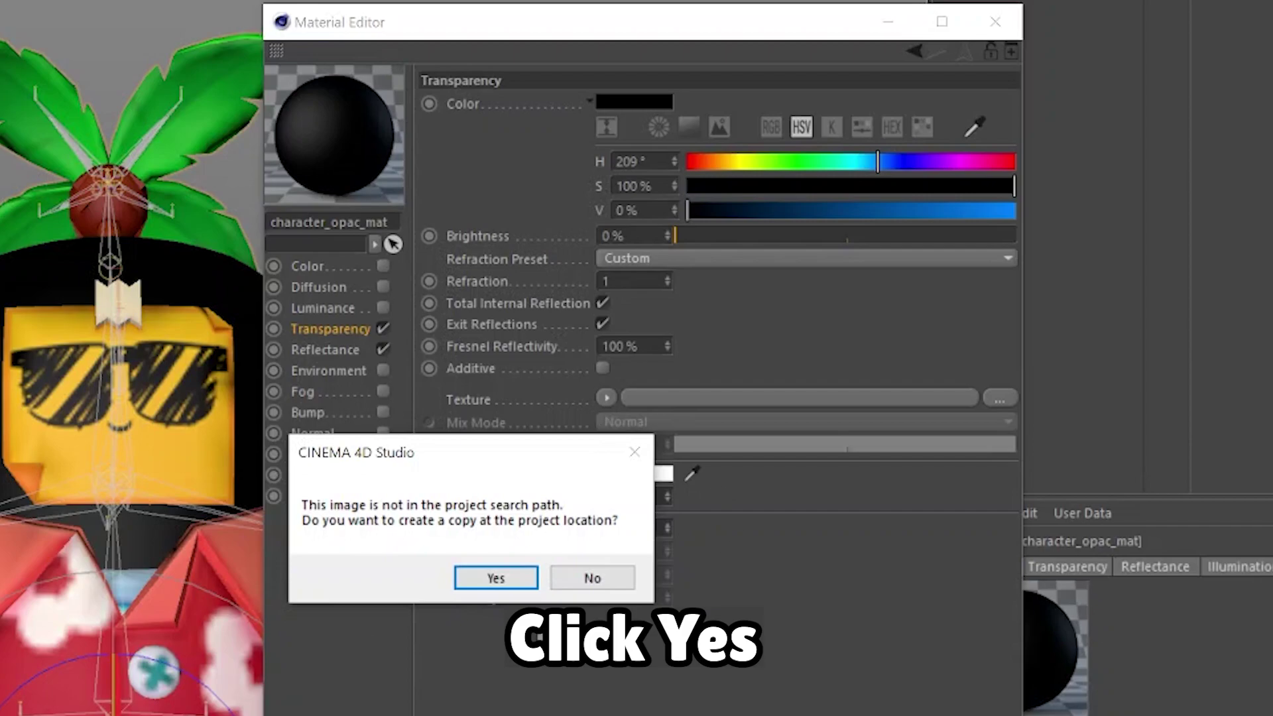
click(514, 579)
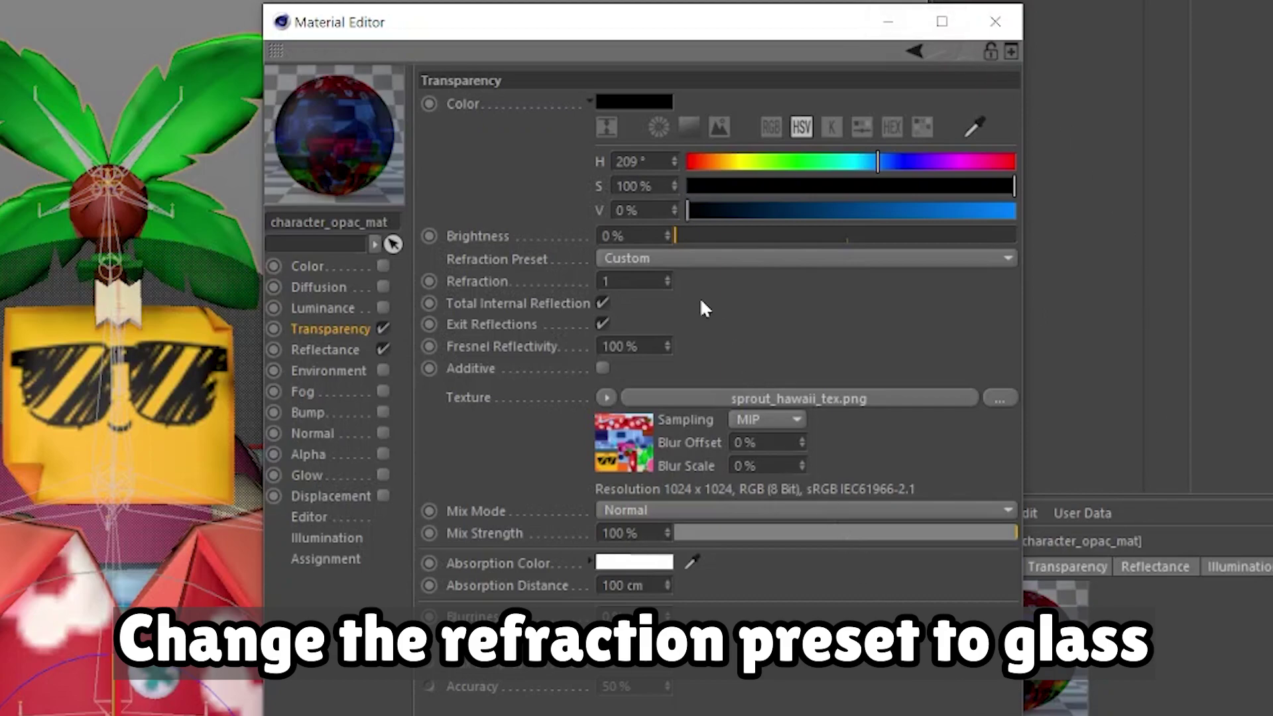
Set the transparency's refraction preset to Glass and raise its color's V value to 100% for a bright blue
click(688, 260)
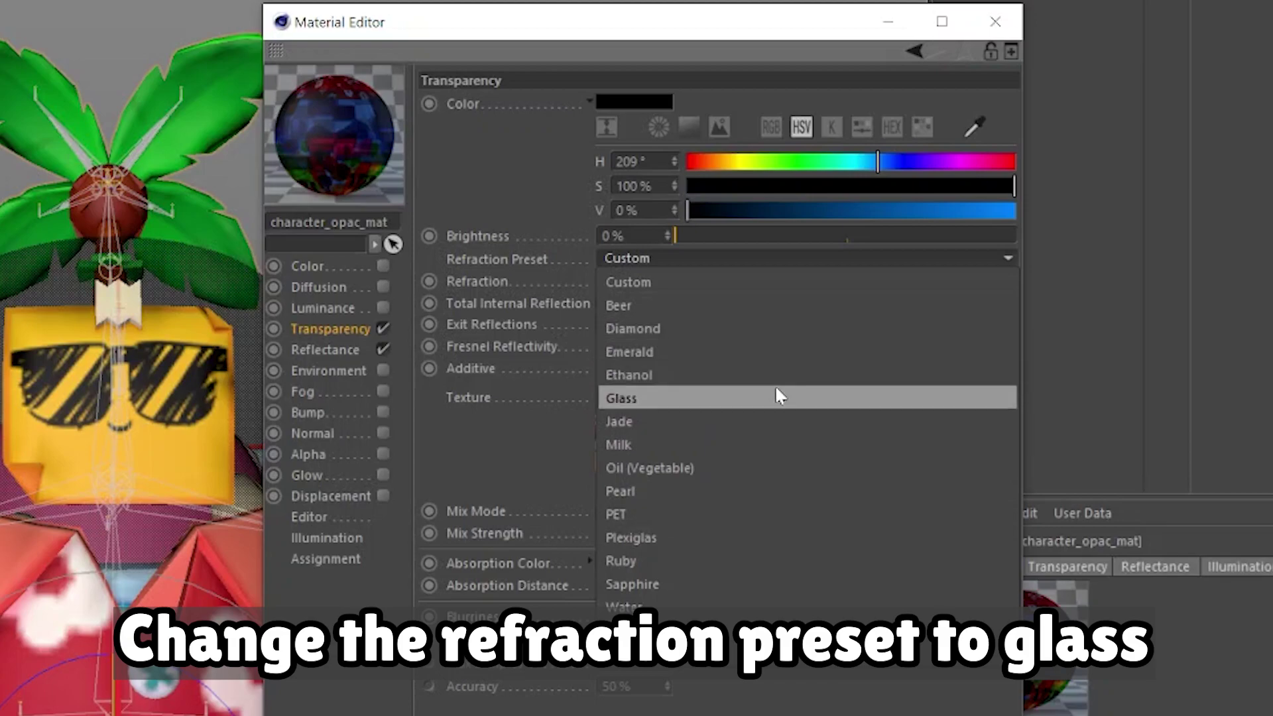
click(865, 399)
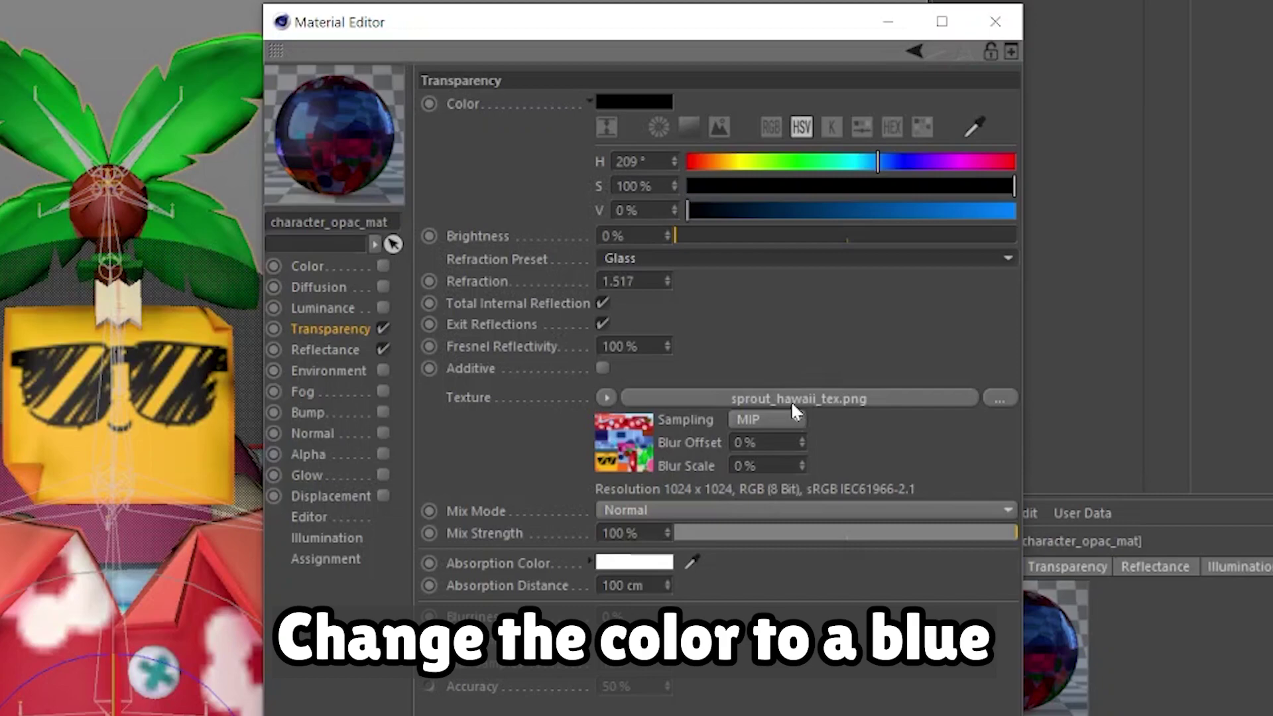
drag(831, 214, 1024, 211)
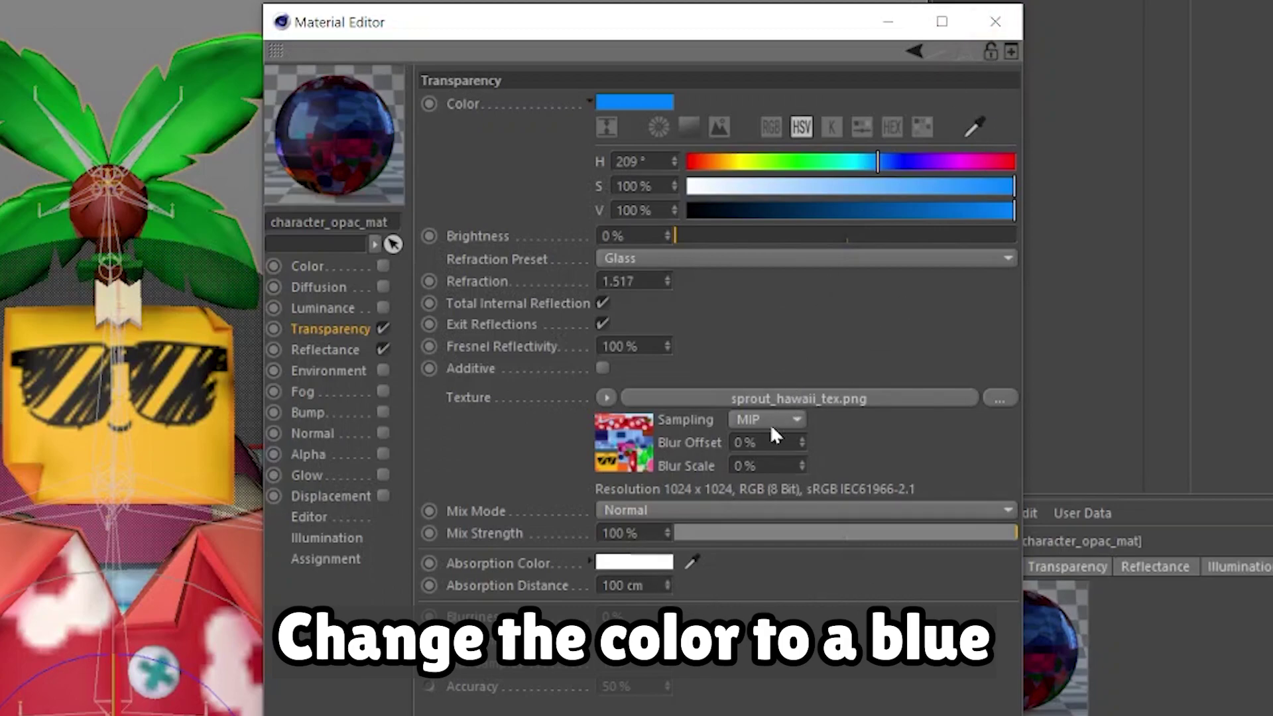
Change the transparency texture's sampling to Circle and close the material editor
click(805, 419)
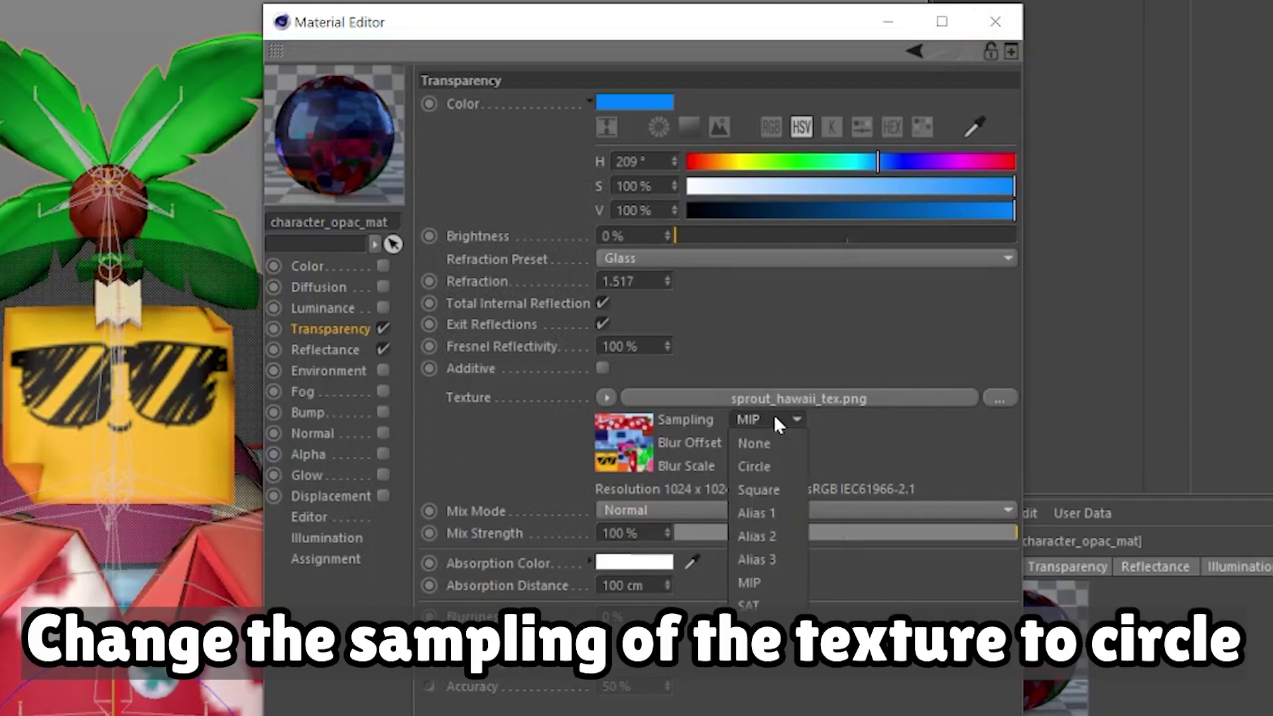
click(788, 464)
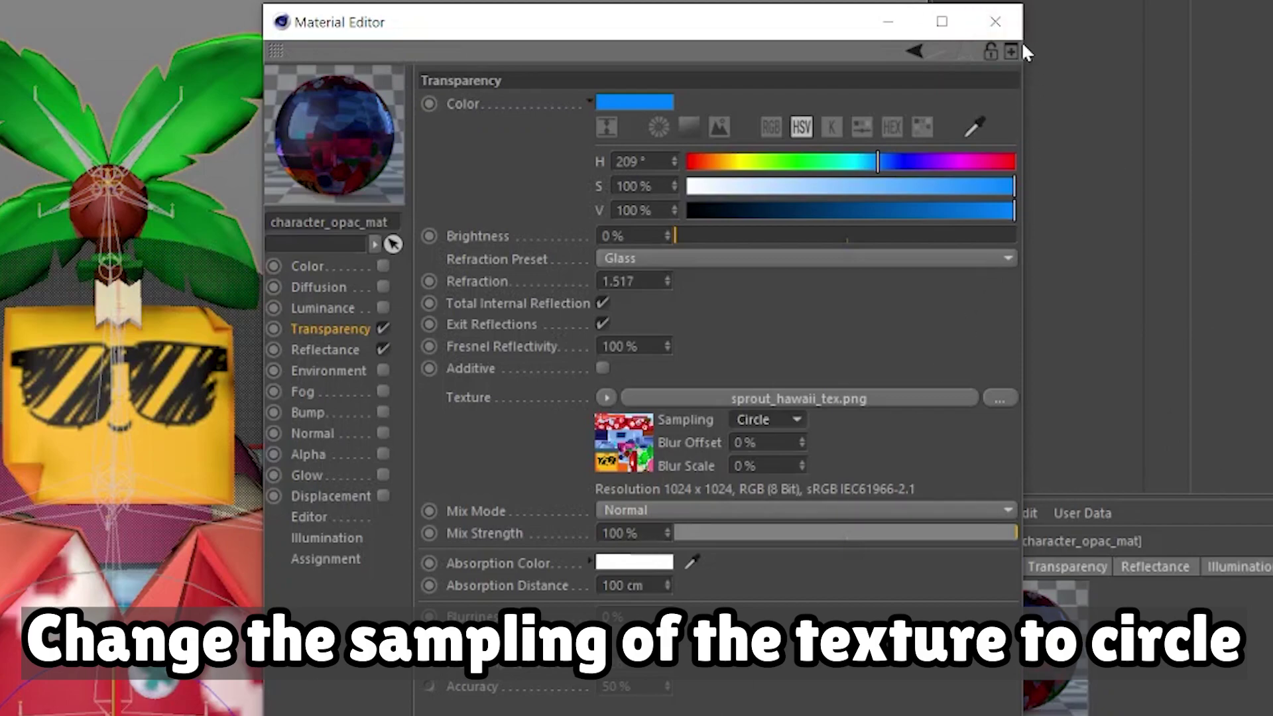
click(995, 21)
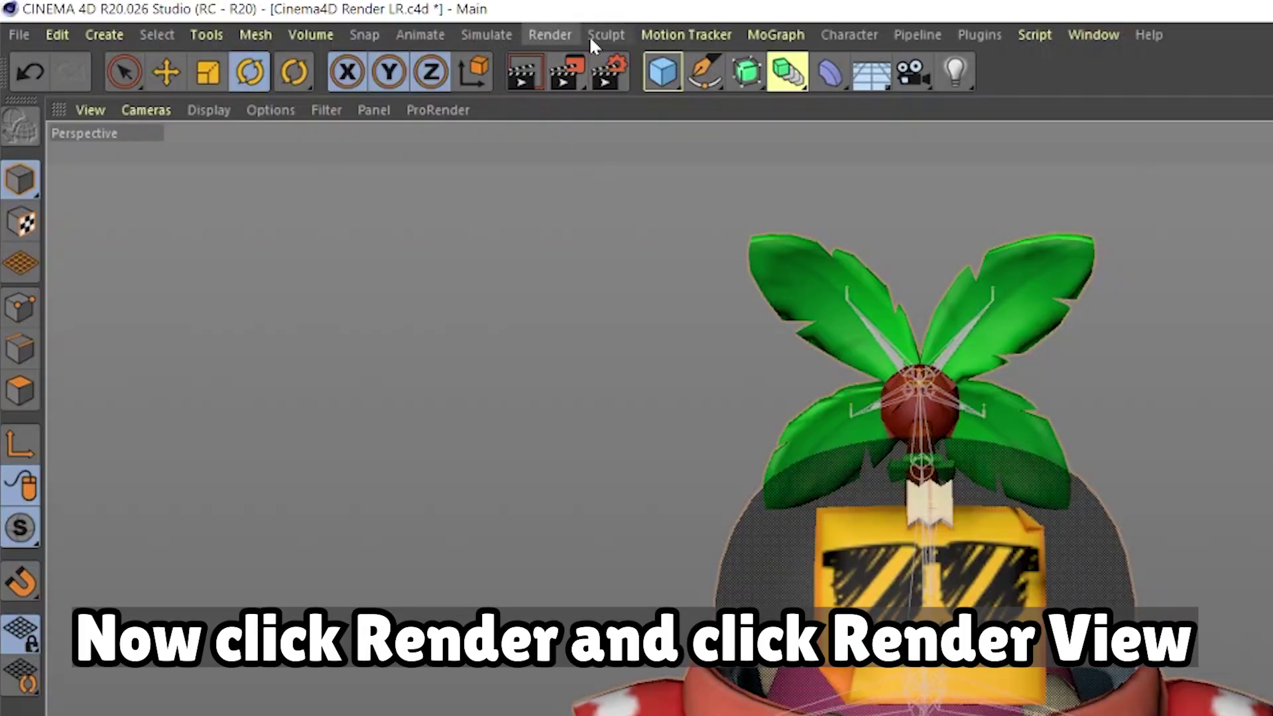
Render the perspective view to check the textured character
click(550, 35)
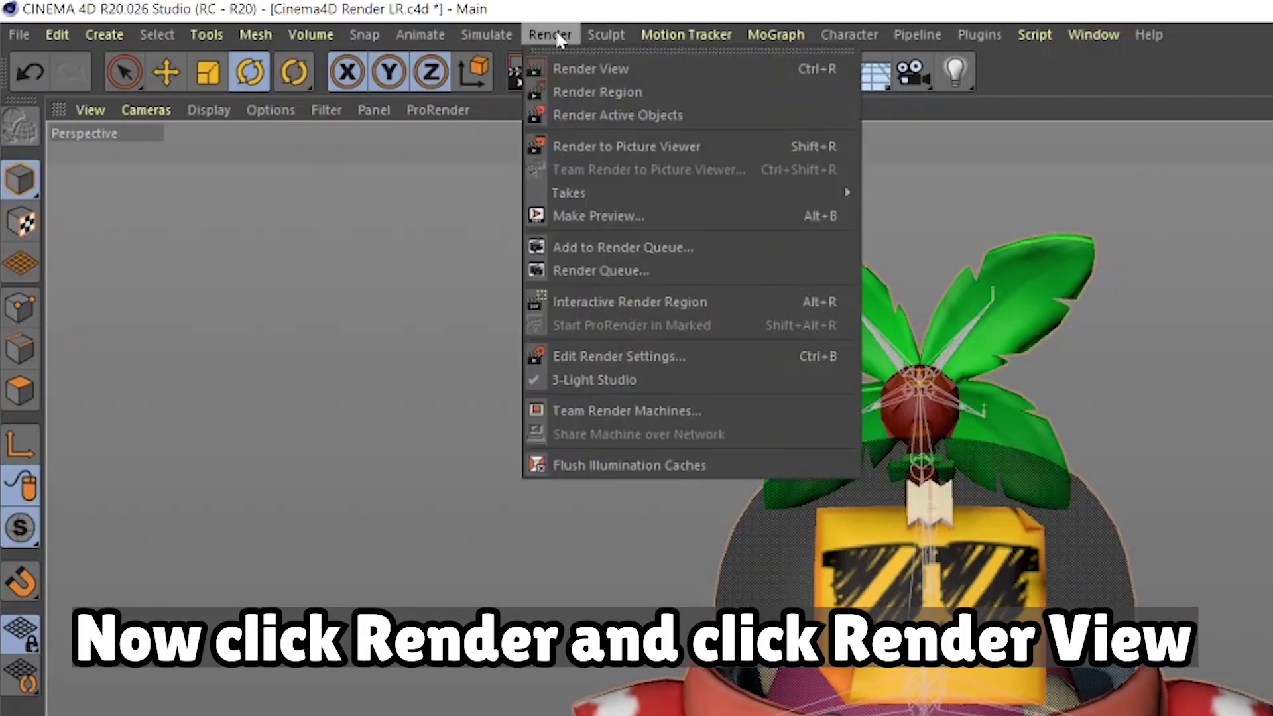
click(698, 68)
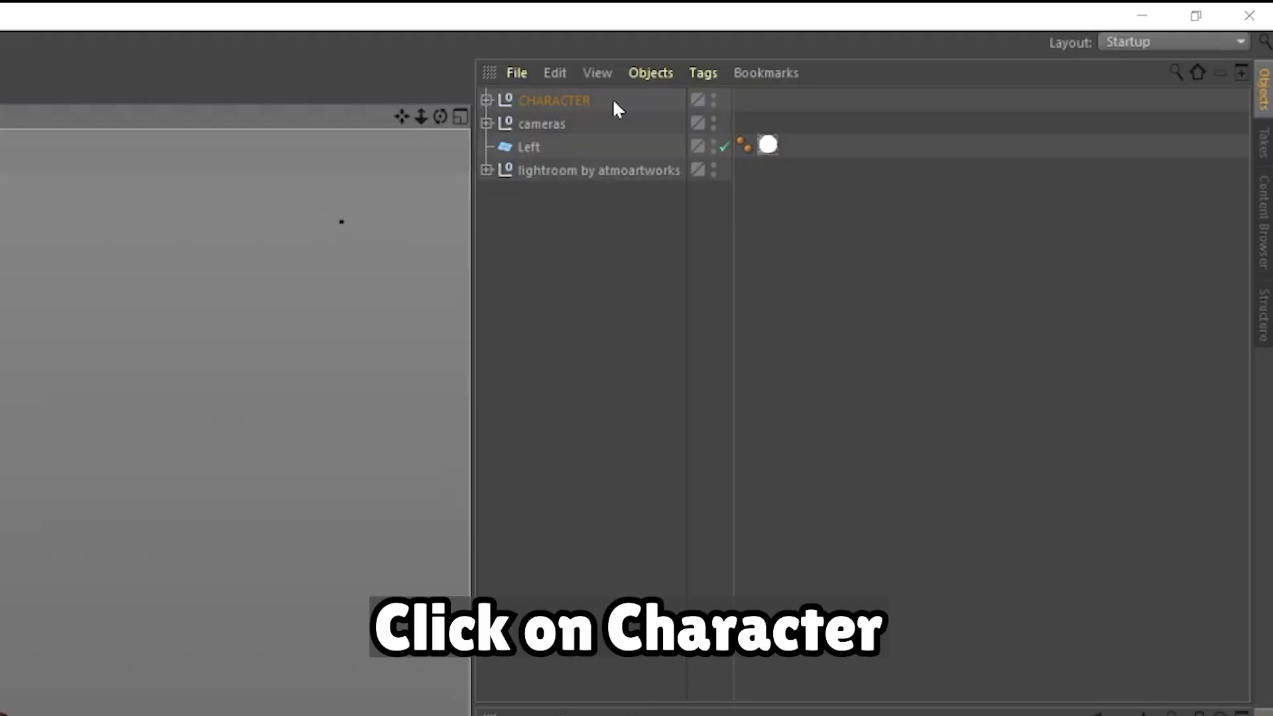
Select the CHARACTER group and exclude polygon objects from the selection filter
click(535, 106)
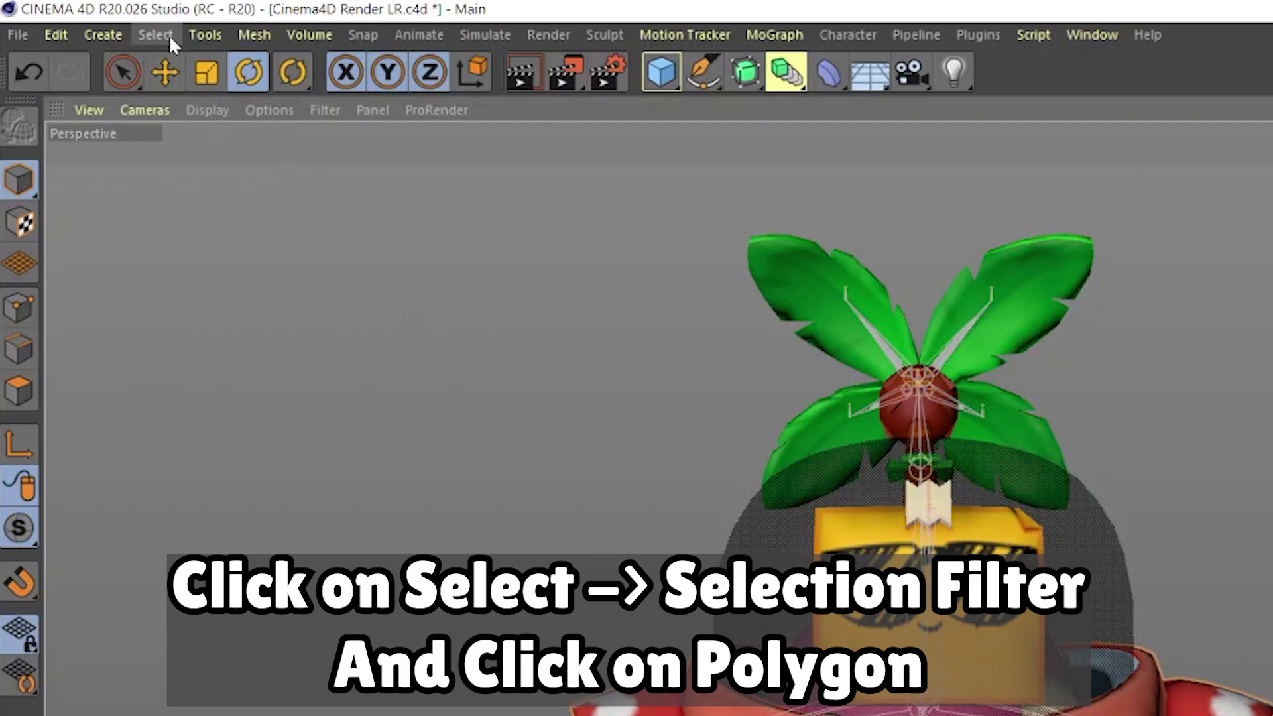
click(169, 34)
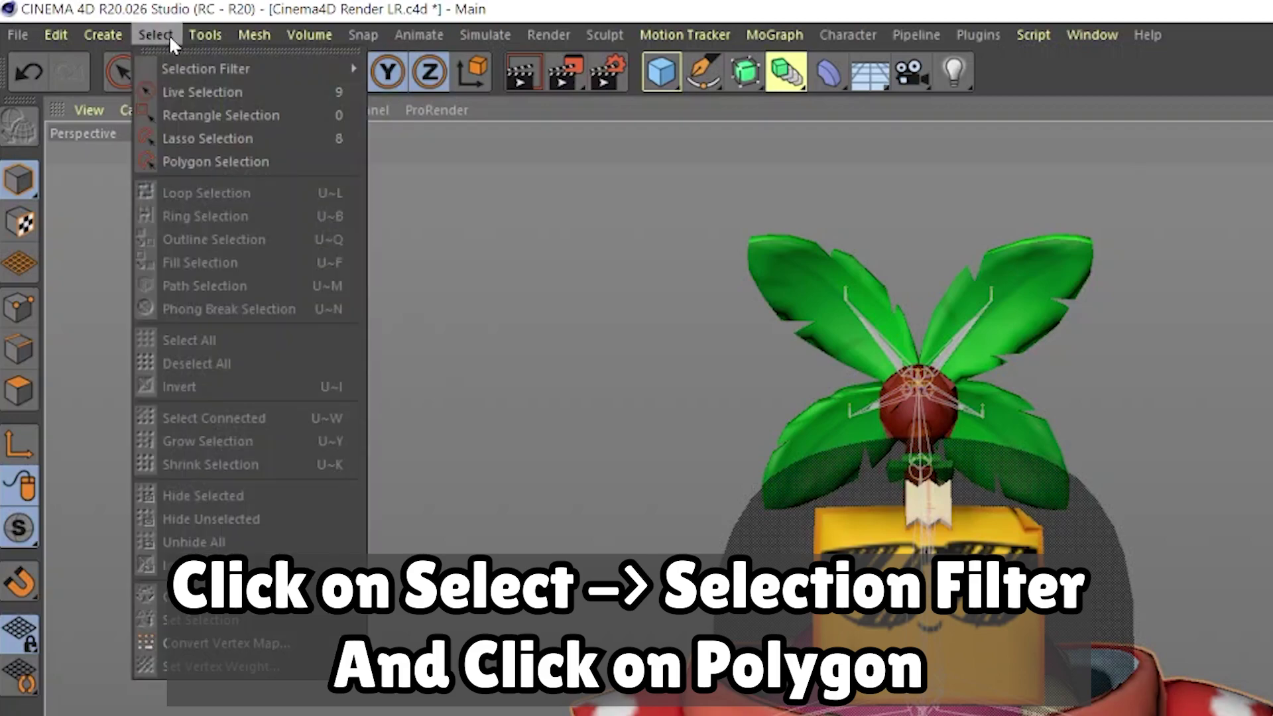
mouse_move(175, 70)
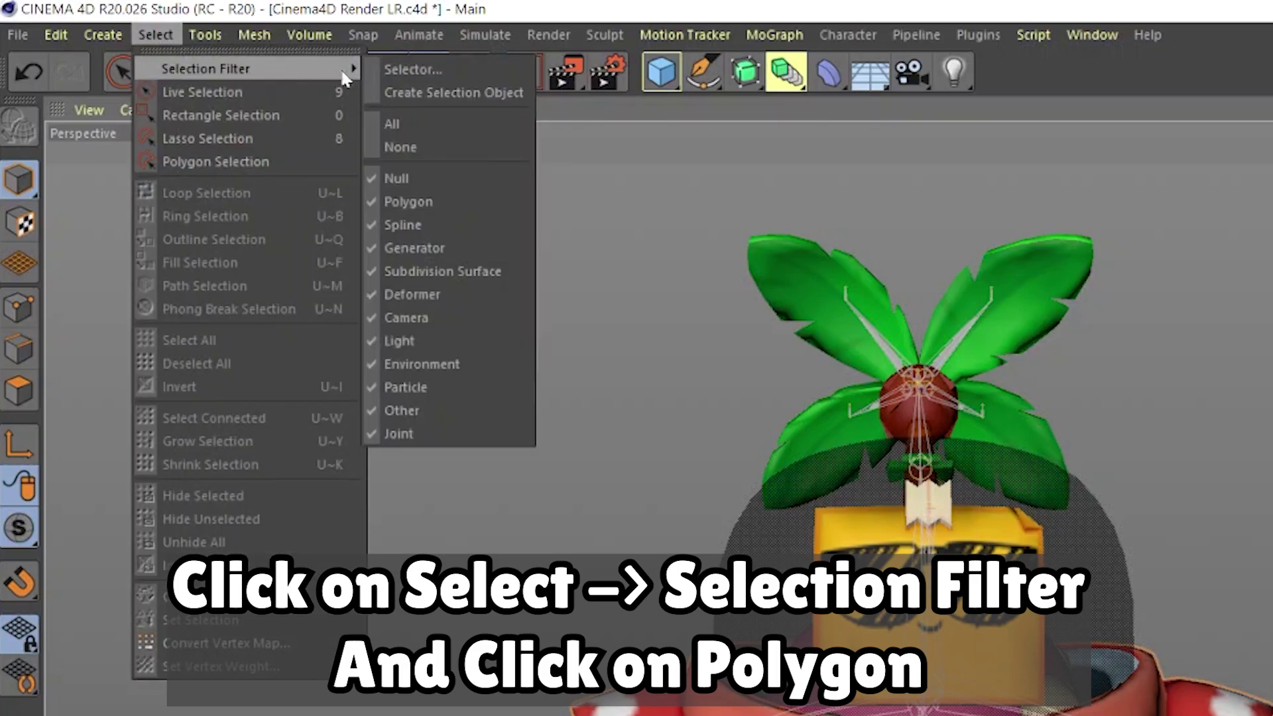
click(408, 202)
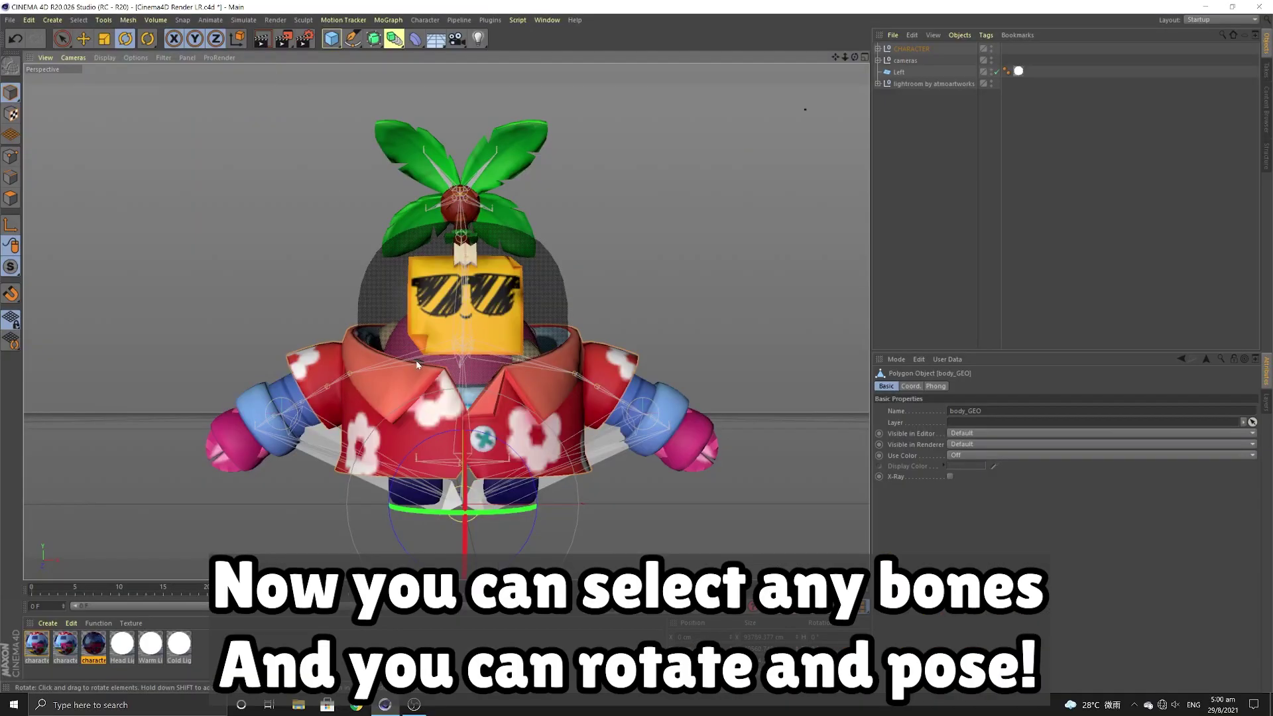
Try rotating the chest joint and the right upper-arm joint, undoing each rotation
click(417, 364)
drag(416, 360, 380, 369)
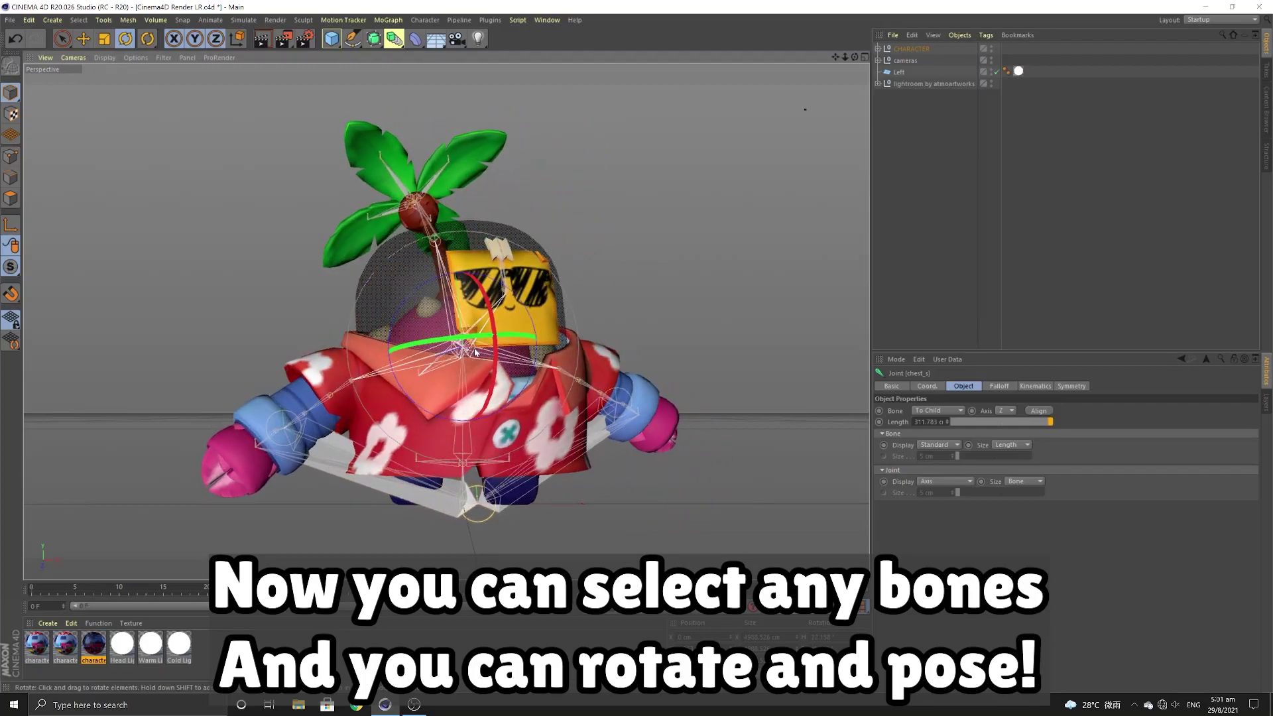
key(ctrl+z)
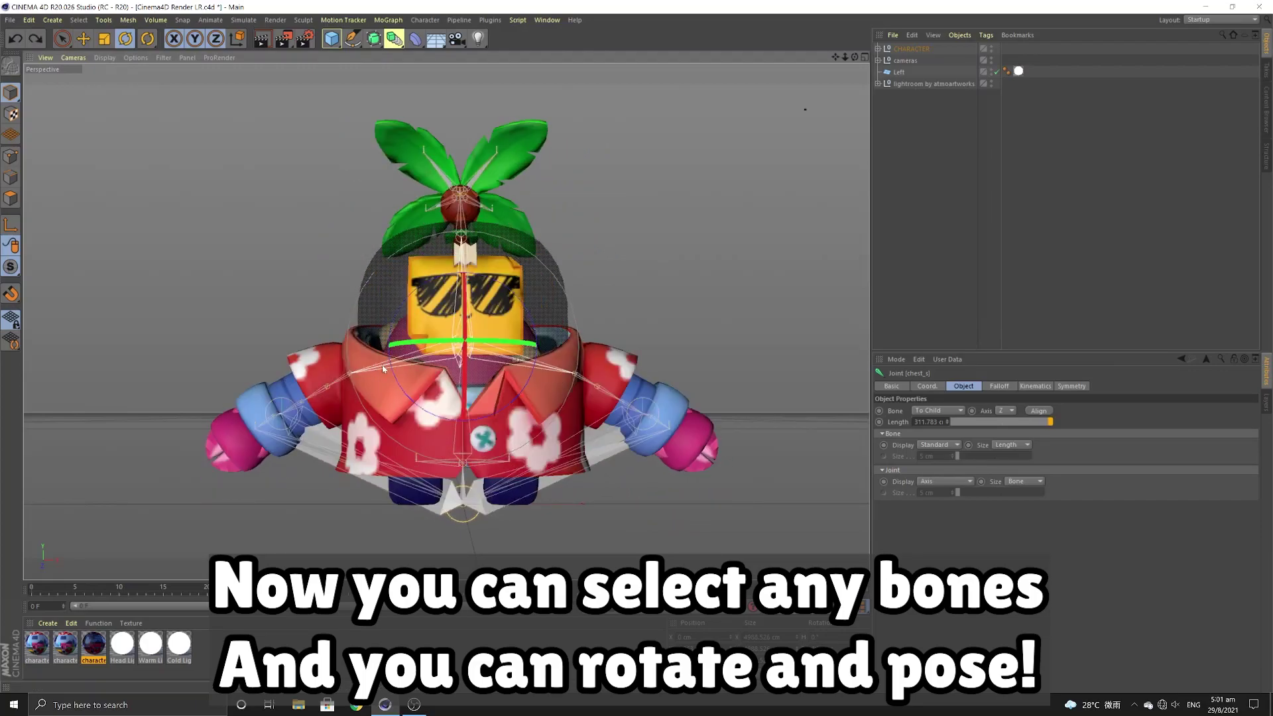
click(341, 376)
drag(385, 380, 261, 366)
key(ctrl+z)
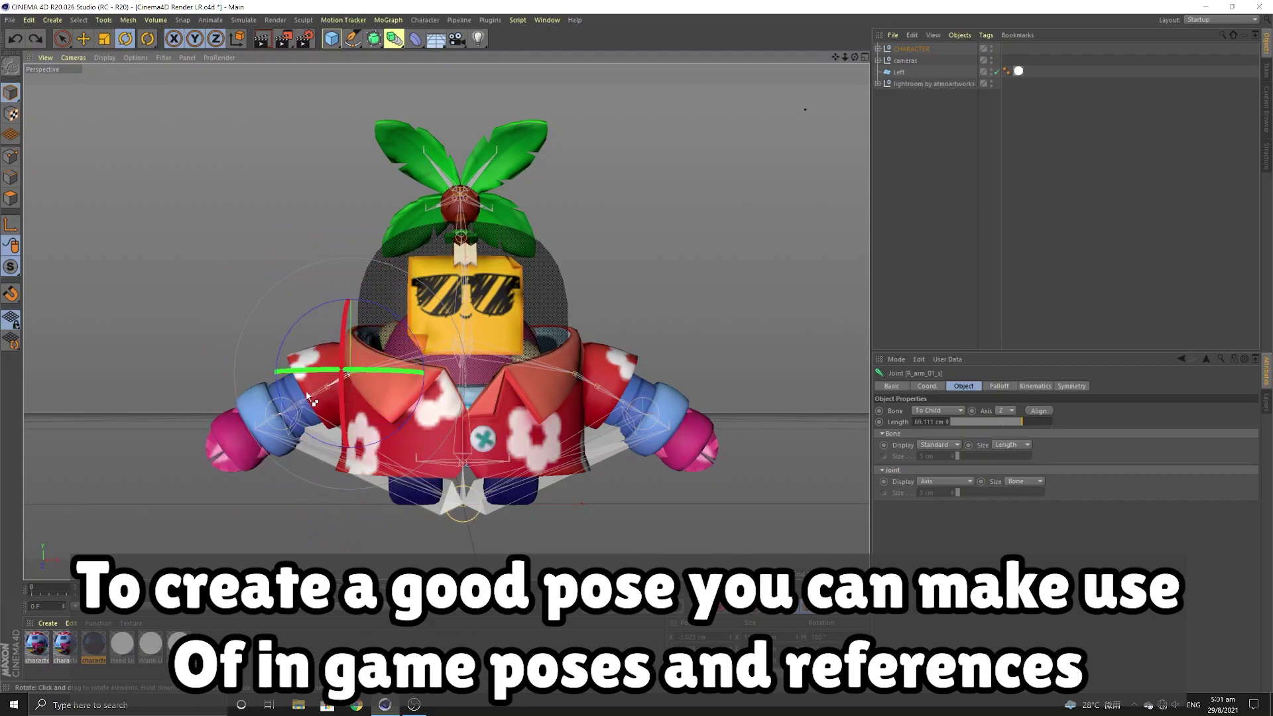
Rotate the body_s joint to turn and lean the character's torso
click(458, 435)
drag(457, 435, 507, 398)
drag(547, 486, 502, 451)
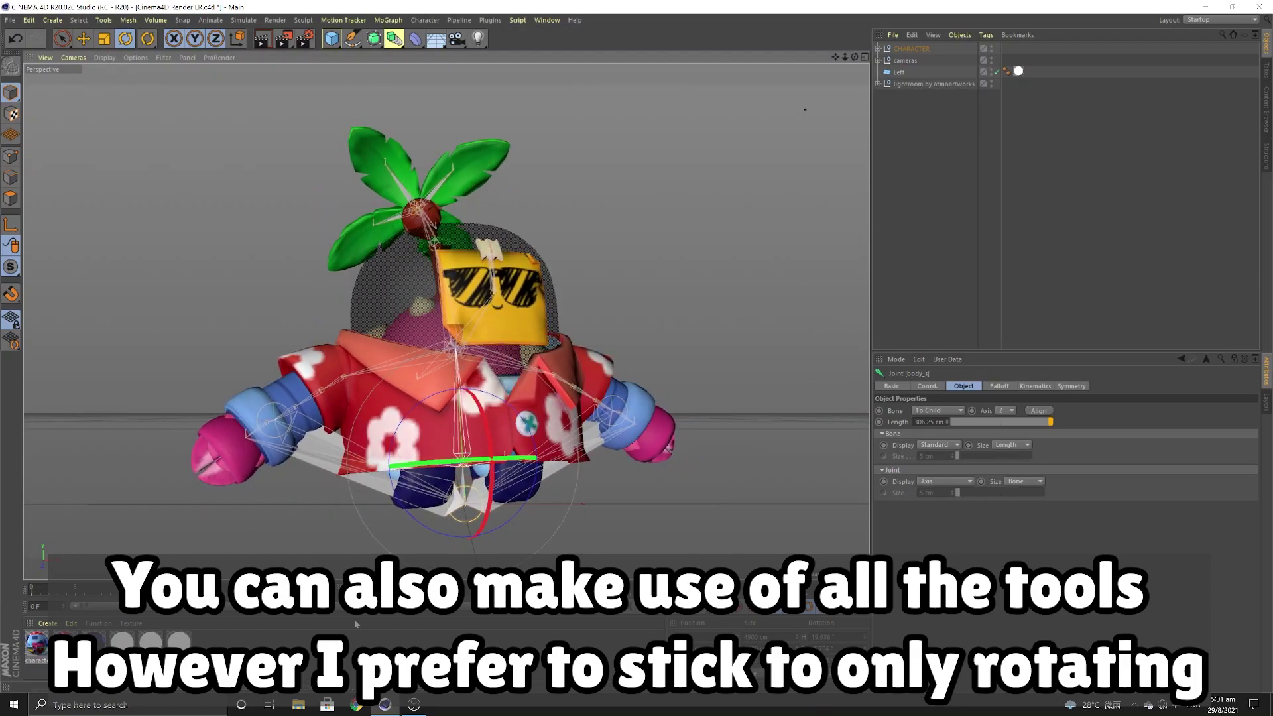
Try scaling the right upper-arm joint R_arm_01_s and undo the change
click(345, 375)
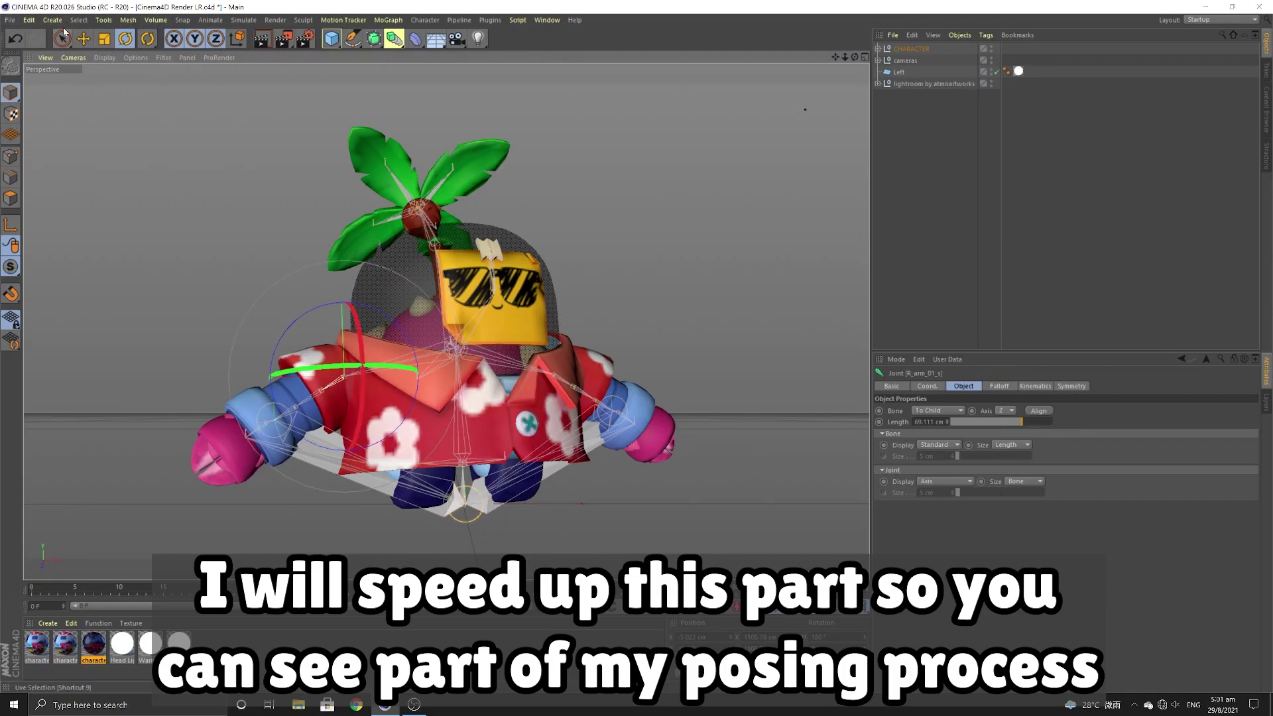
click(104, 38)
drag(371, 358, 321, 298)
key(ctrl+z)
Pose the right arm, the palm tree on the head and the left arm by rotating their joints
key(r)
click(334, 388)
click(466, 194)
mouse_move(466, 195)
mouse_down()
mouse_move(478, 184)
mouse_move(487, 198)
mouse_up()
click(571, 387)
drag(596, 344, 627, 320)
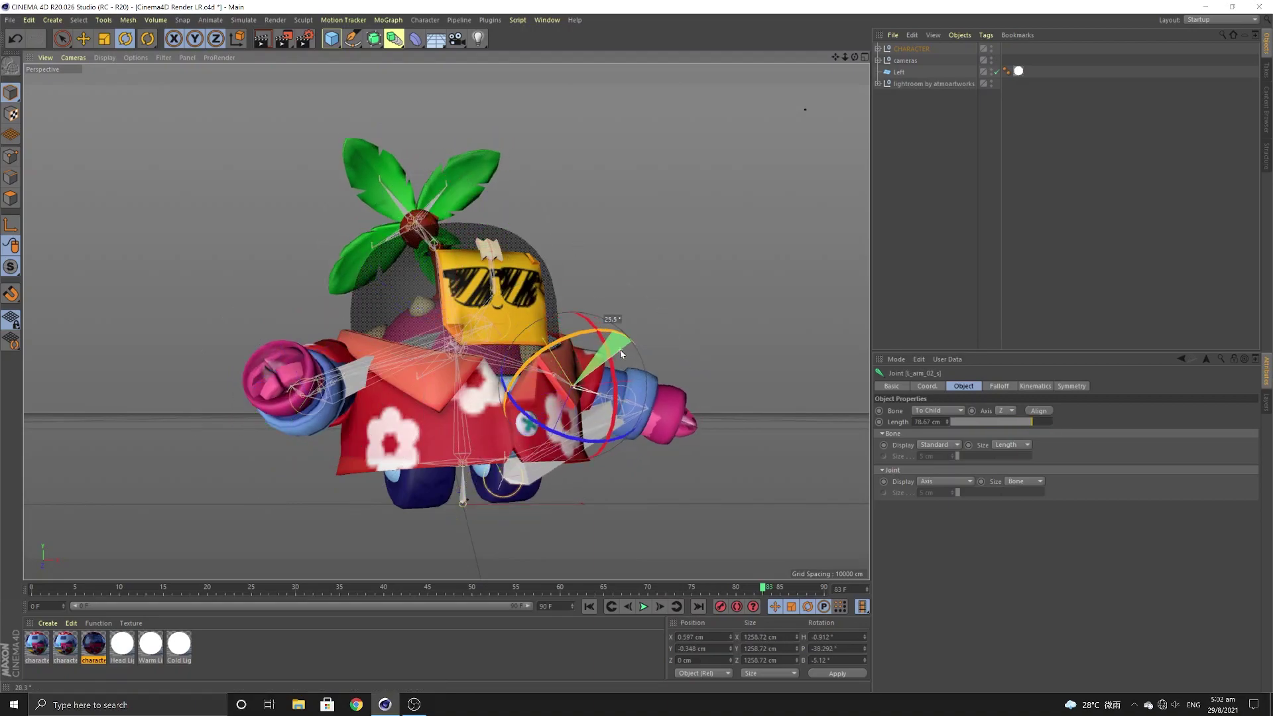
Rotate the root joint between the feet to tilt the whole character sideways, and clear the selection
click(446, 564)
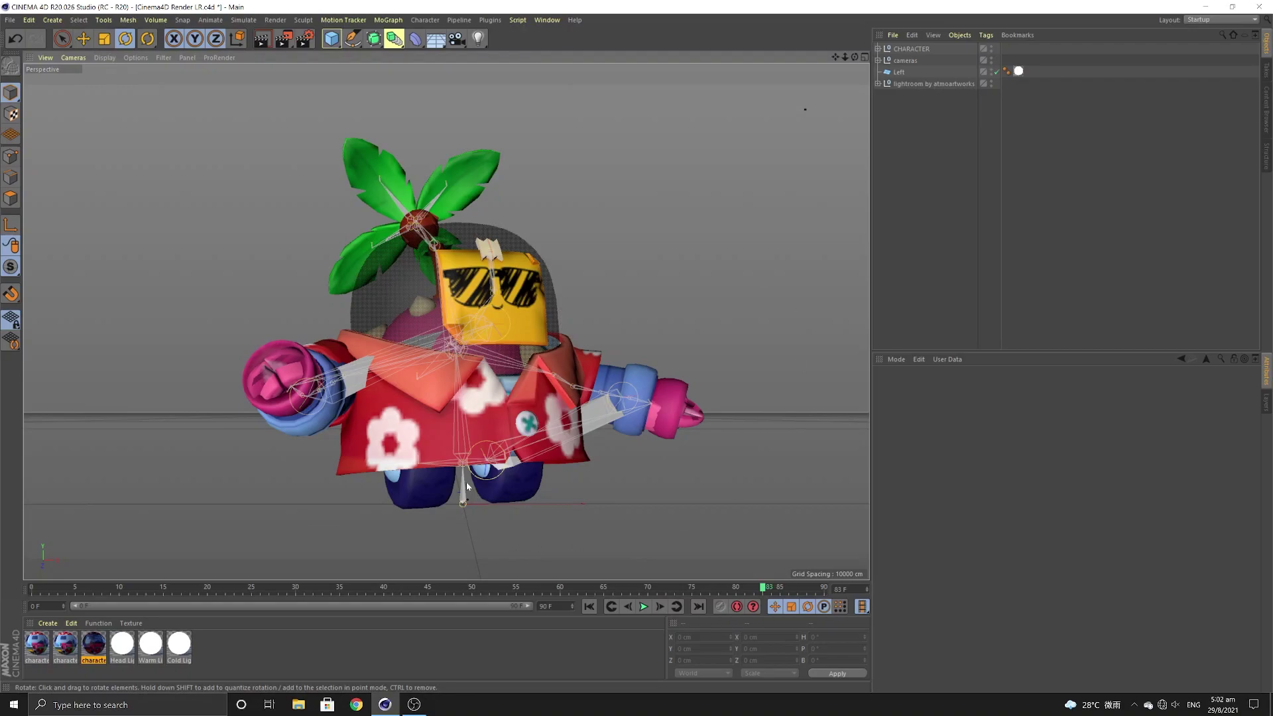
click(467, 491)
drag(467, 491, 497, 464)
click(467, 491)
click(284, 284)
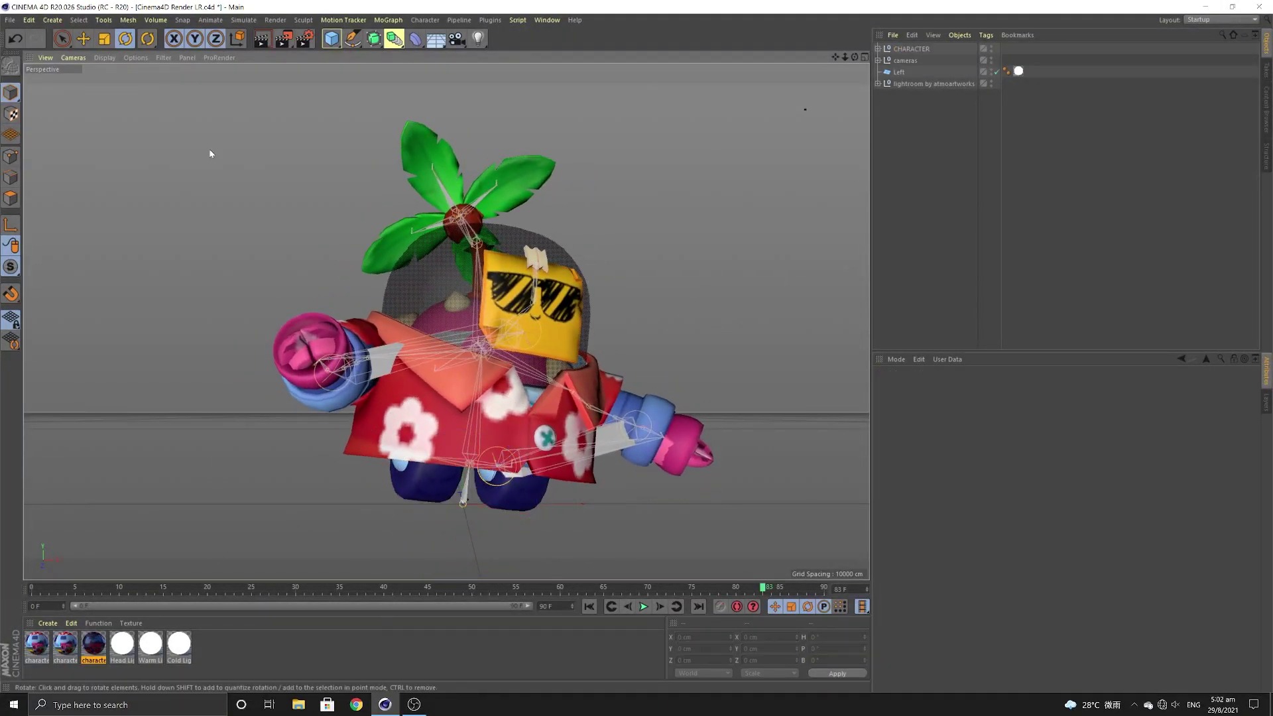
Open the render settings and keep Name0000.TIF as the name format for the saved PNG image
drag(835, 57, 744, 128)
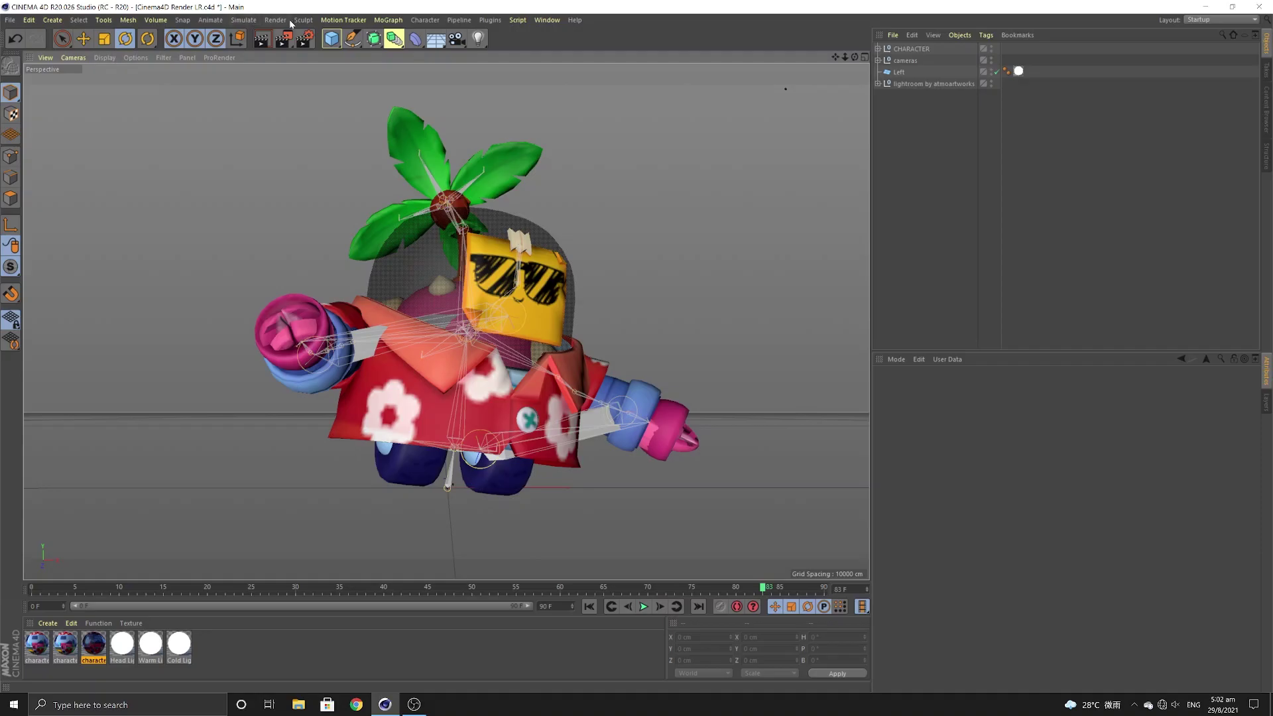
click(276, 20)
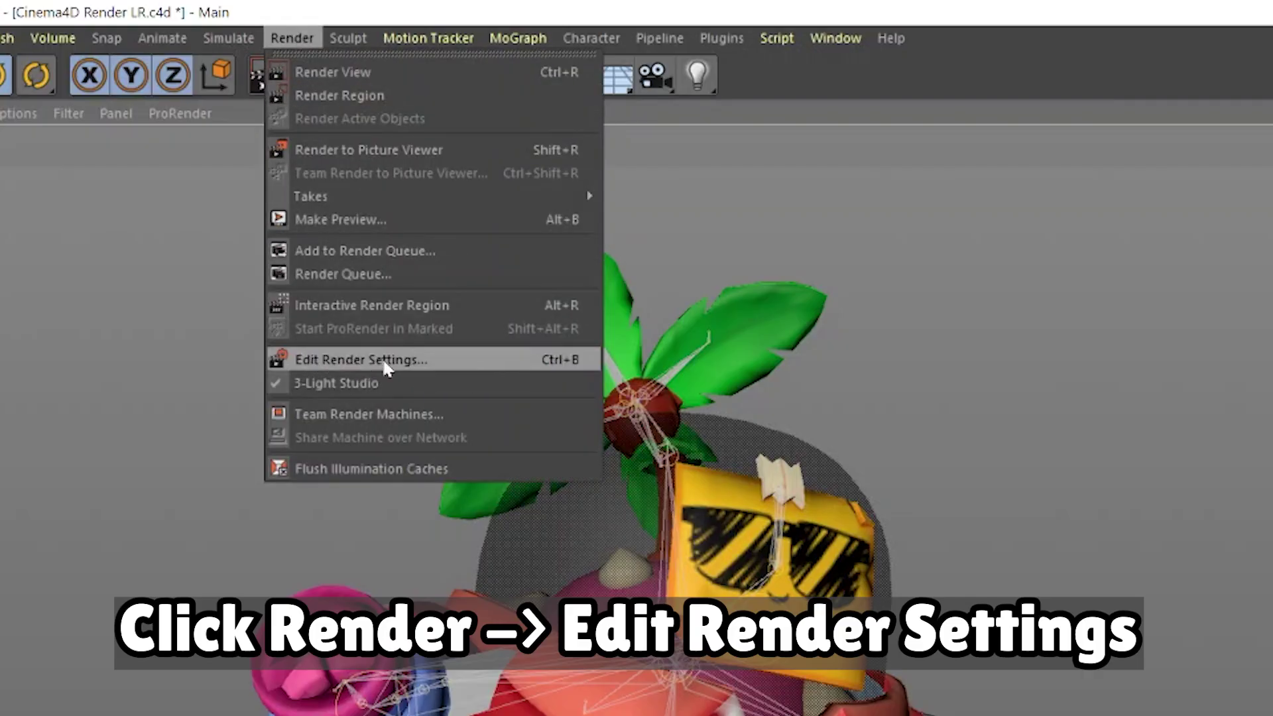
click(427, 371)
click(393, 361)
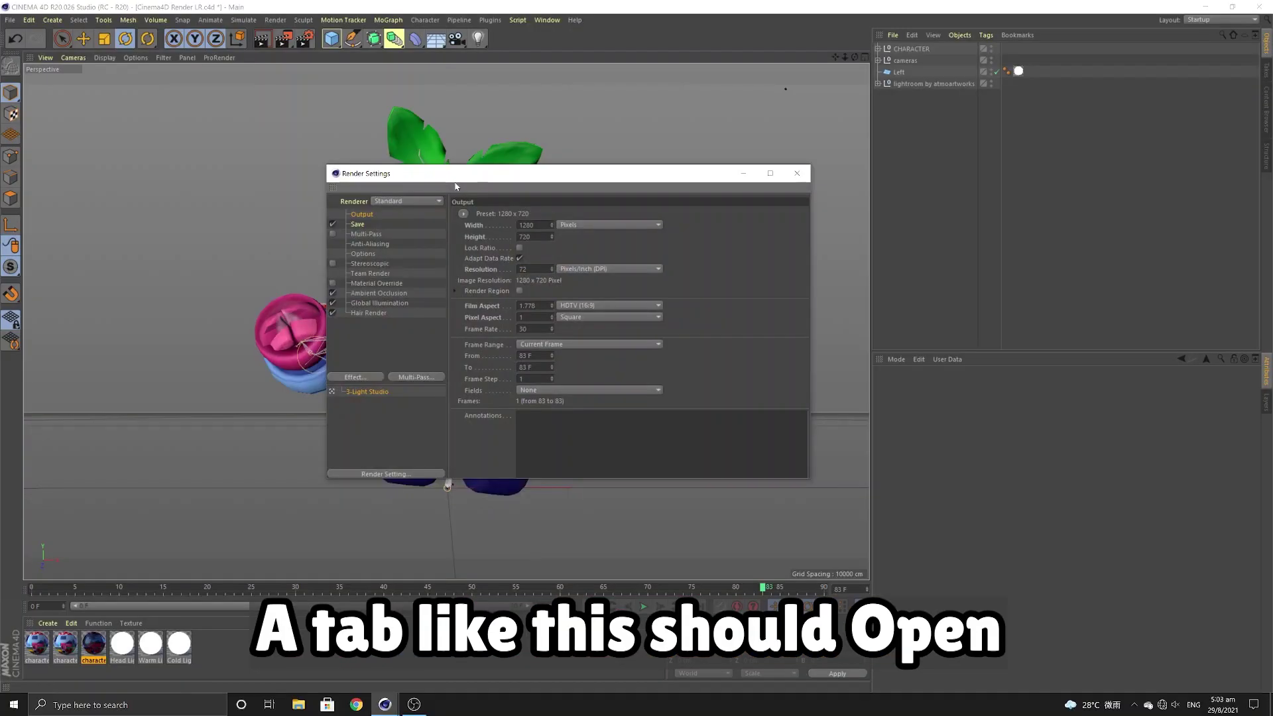
drag(548, 185, 798, 160)
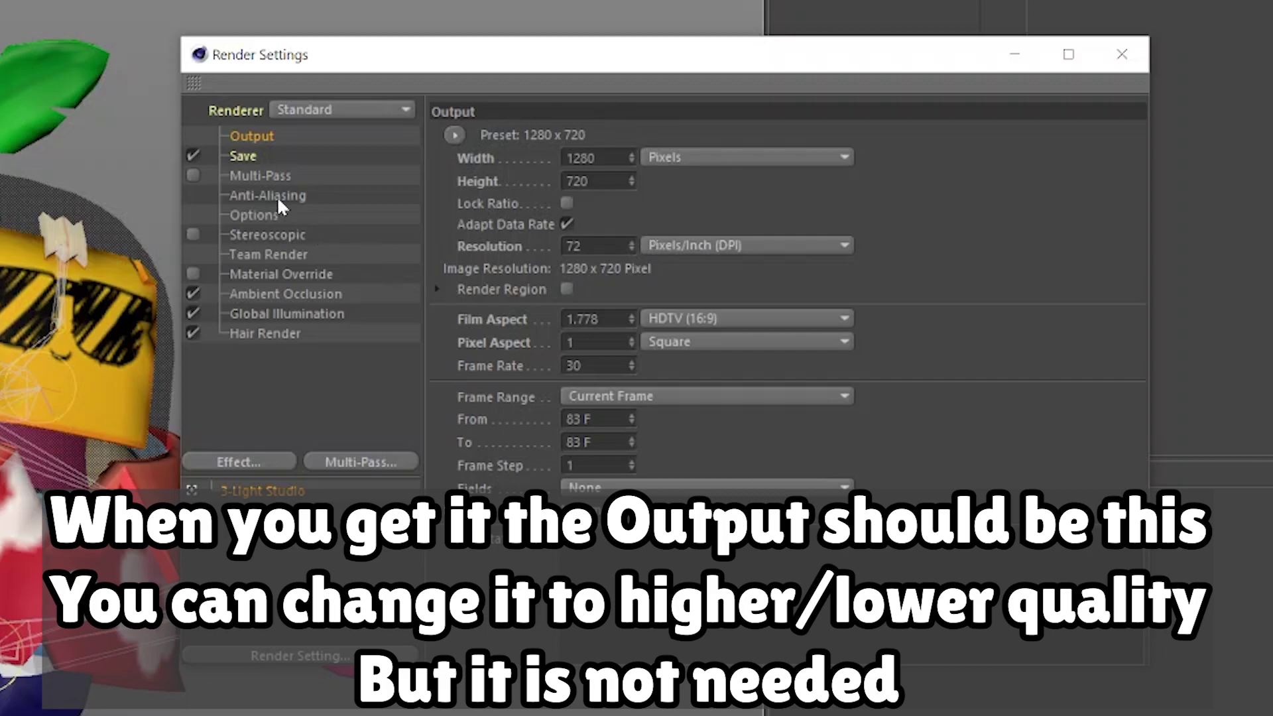
click(240, 154)
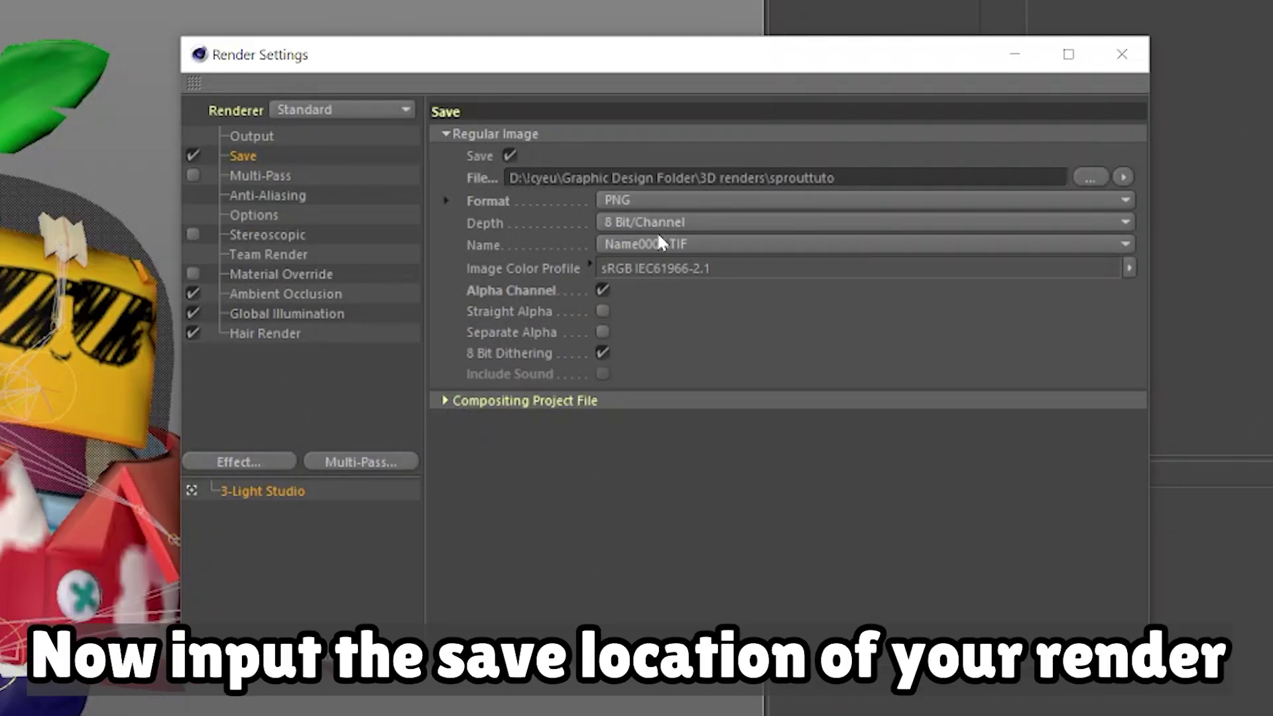
click(696, 247)
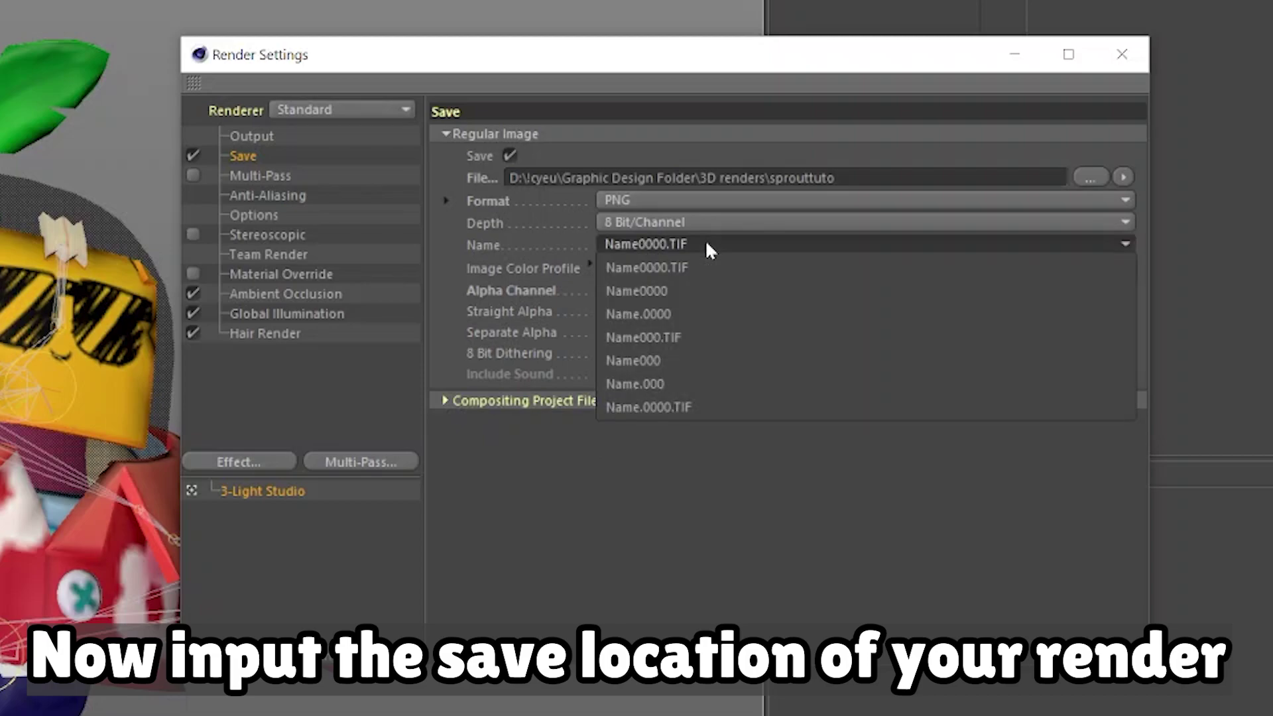
click(706, 245)
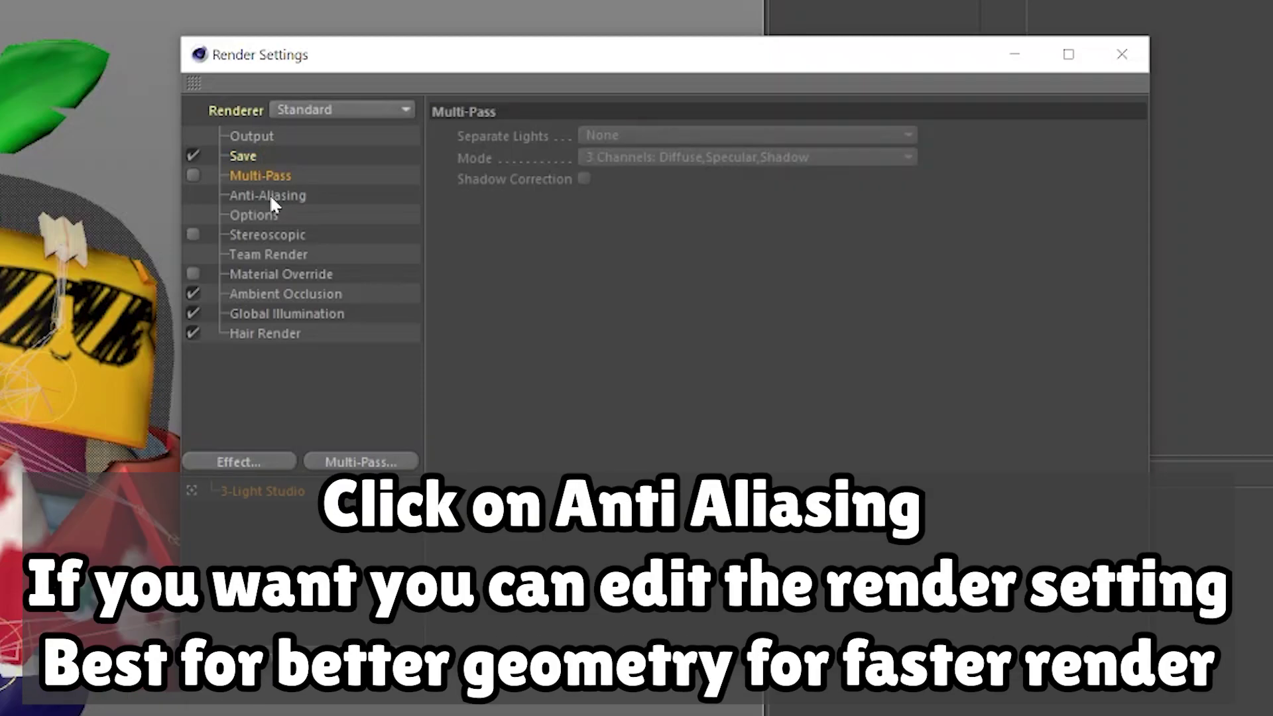
Keep the render's anti-aliasing at Geometry and close the render settings
click(268, 195)
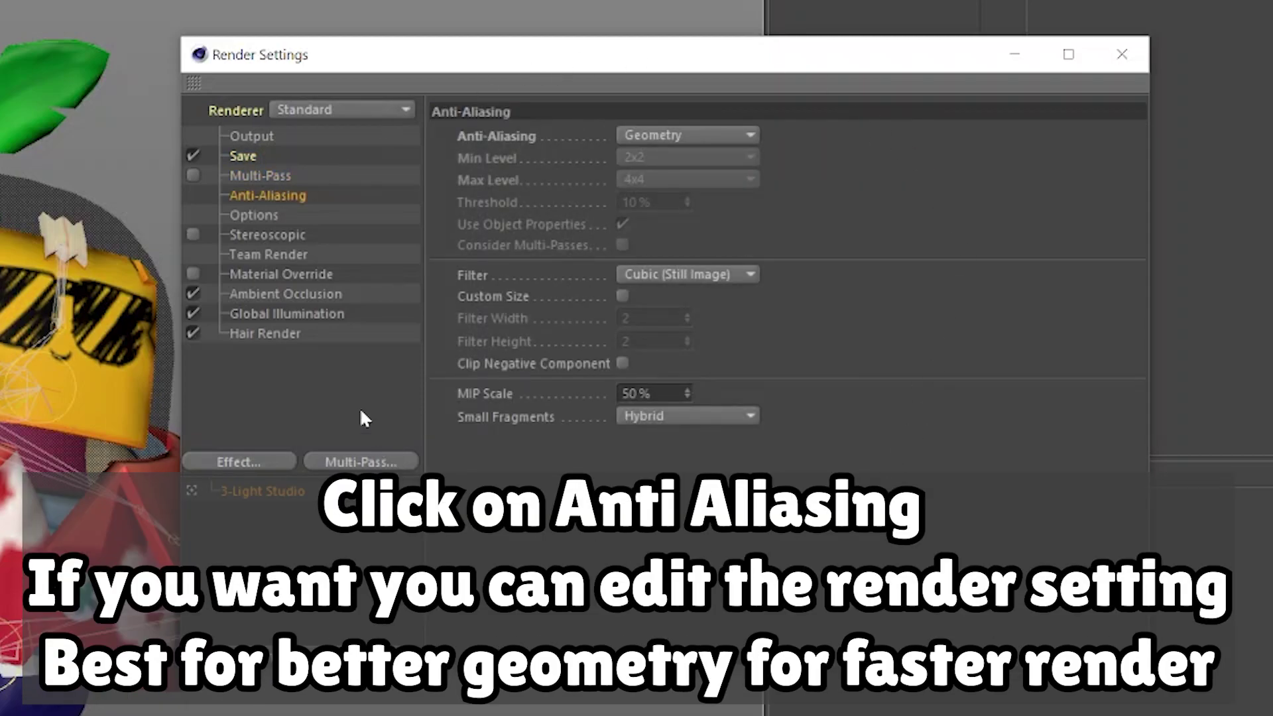
click(644, 135)
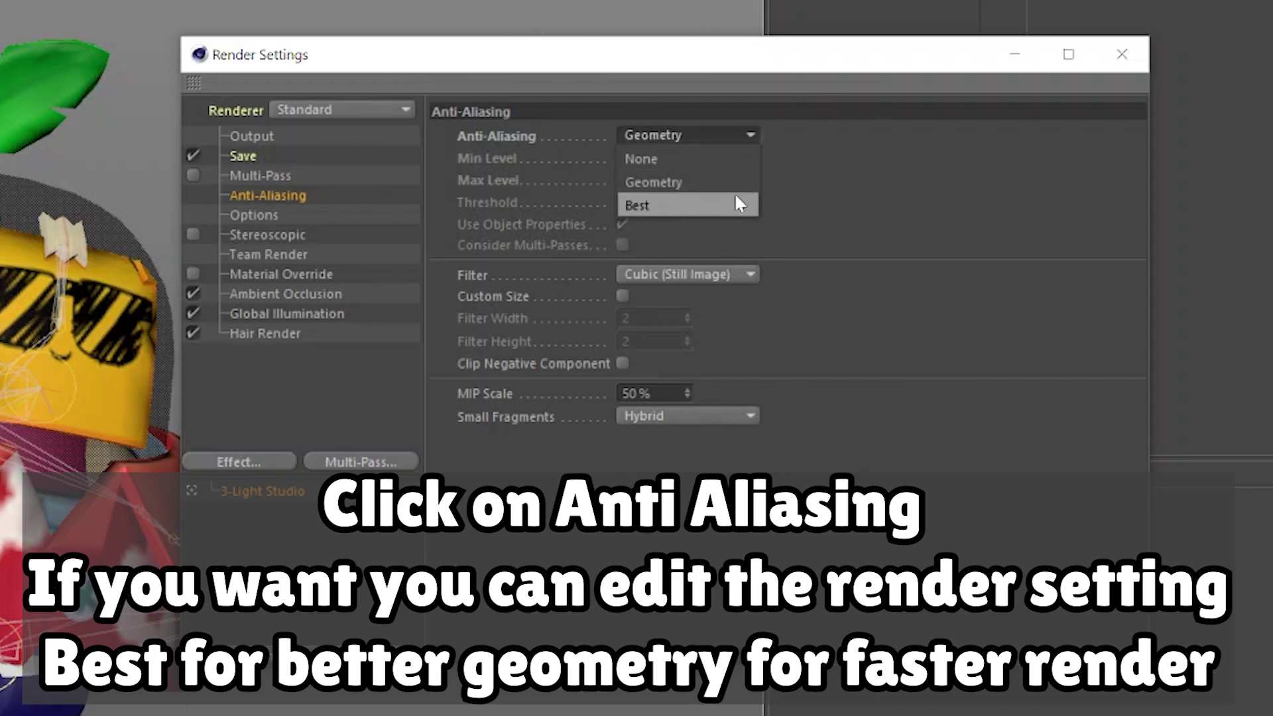
click(652, 176)
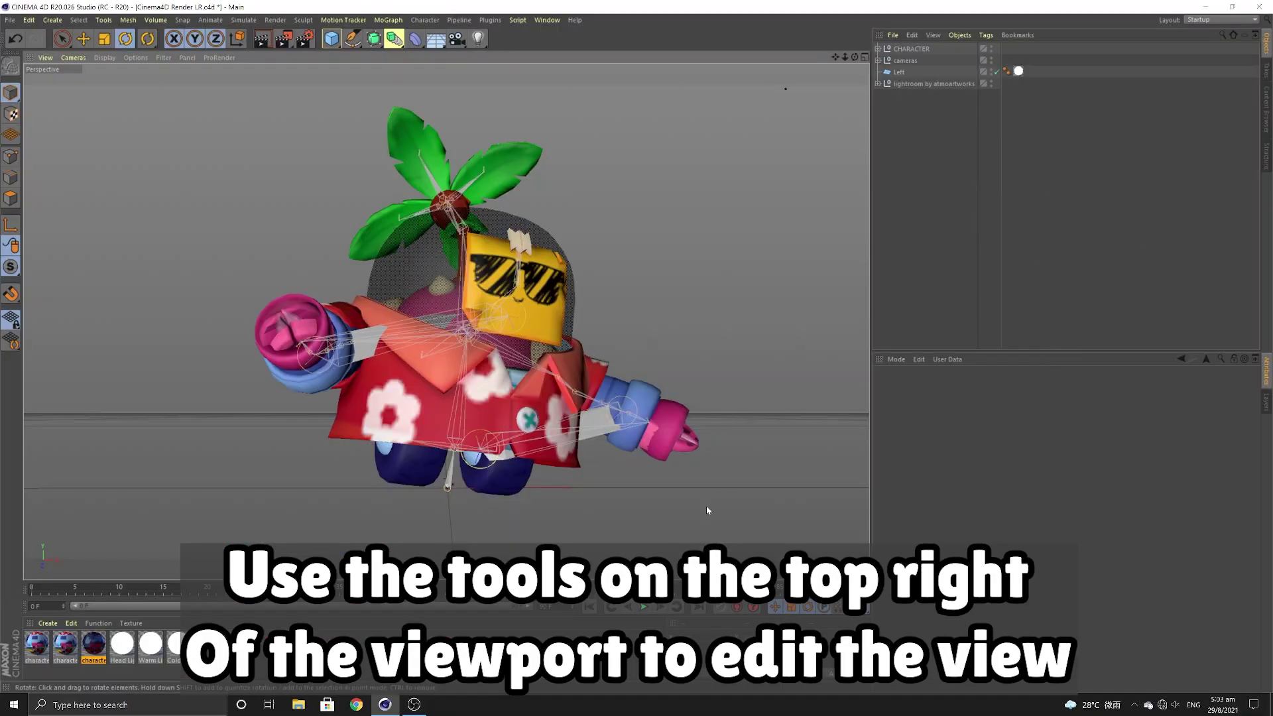
Frame the posed character larger and from a slightly different angle in the perspective view for the final render
alt+drag(707, 510, 342, 542)
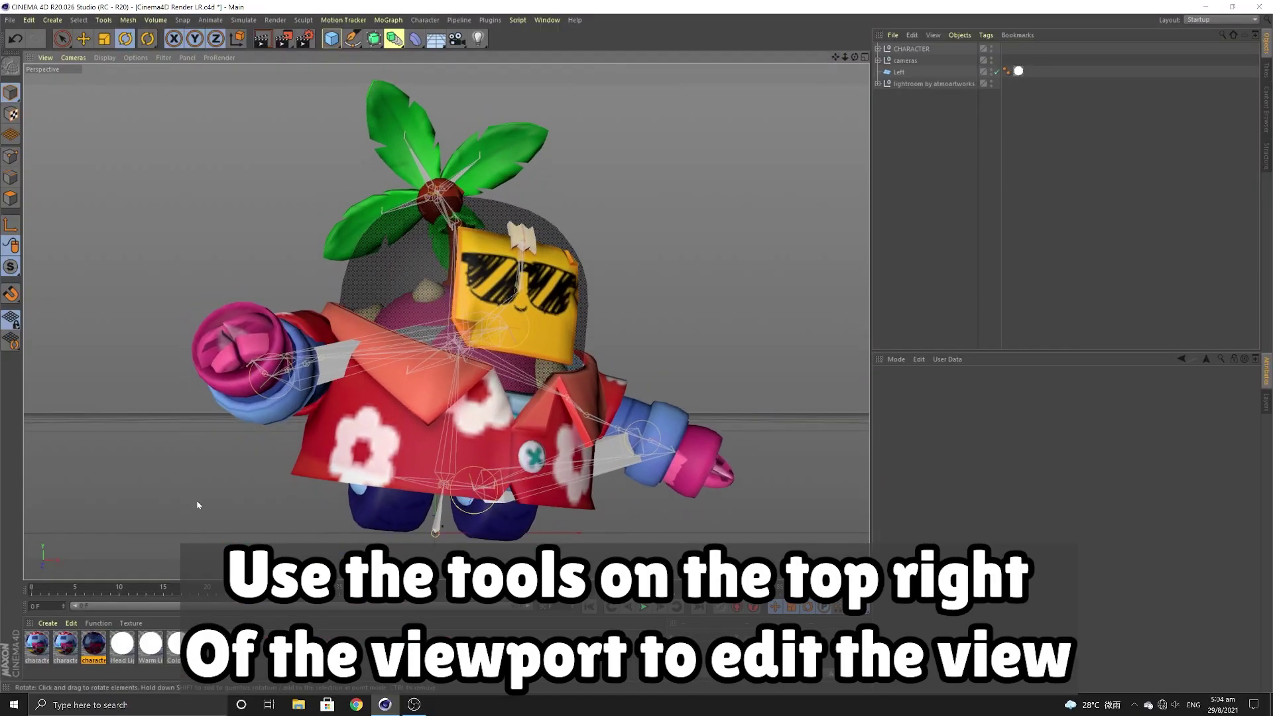
drag(836, 57, 870, 92)
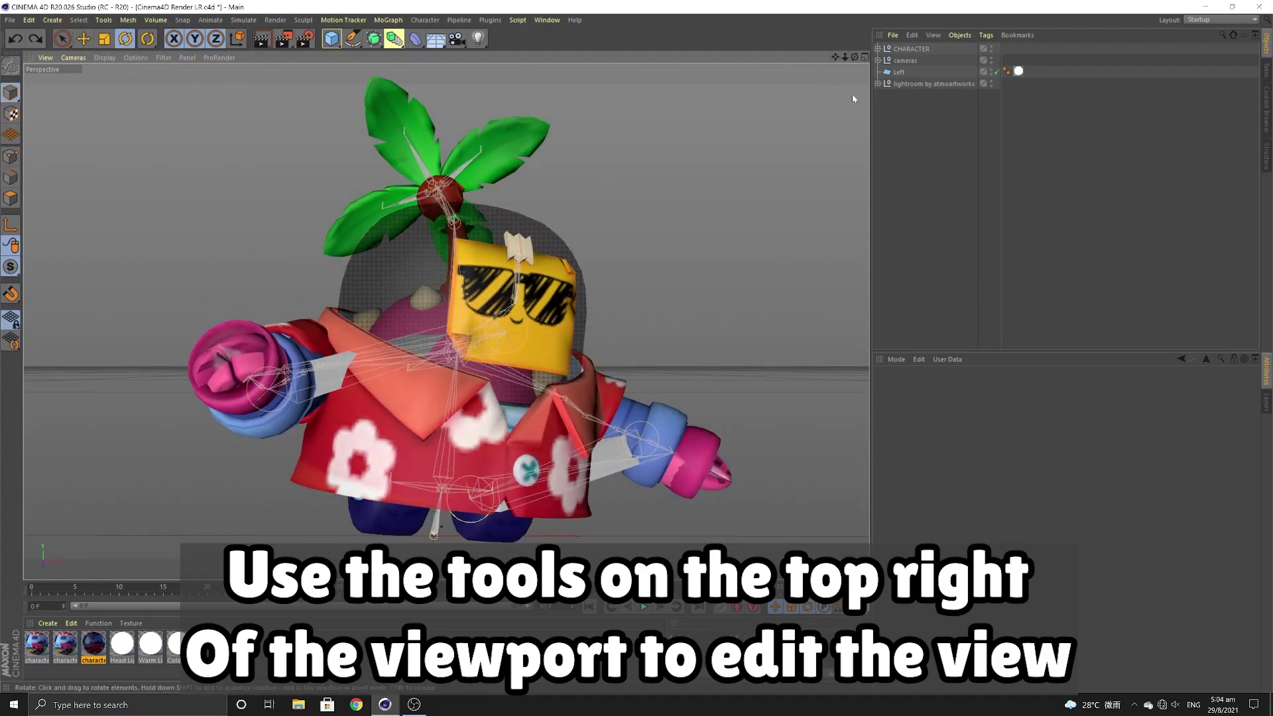
click(278, 20)
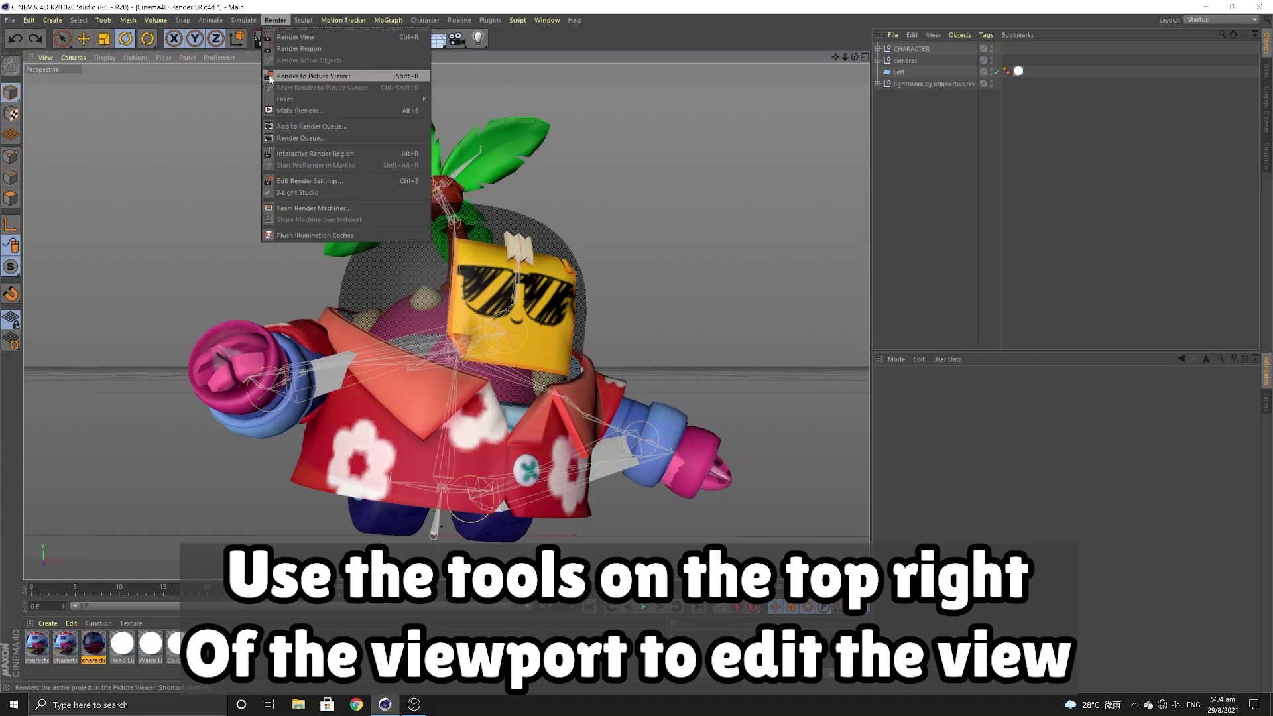
key(Escape)
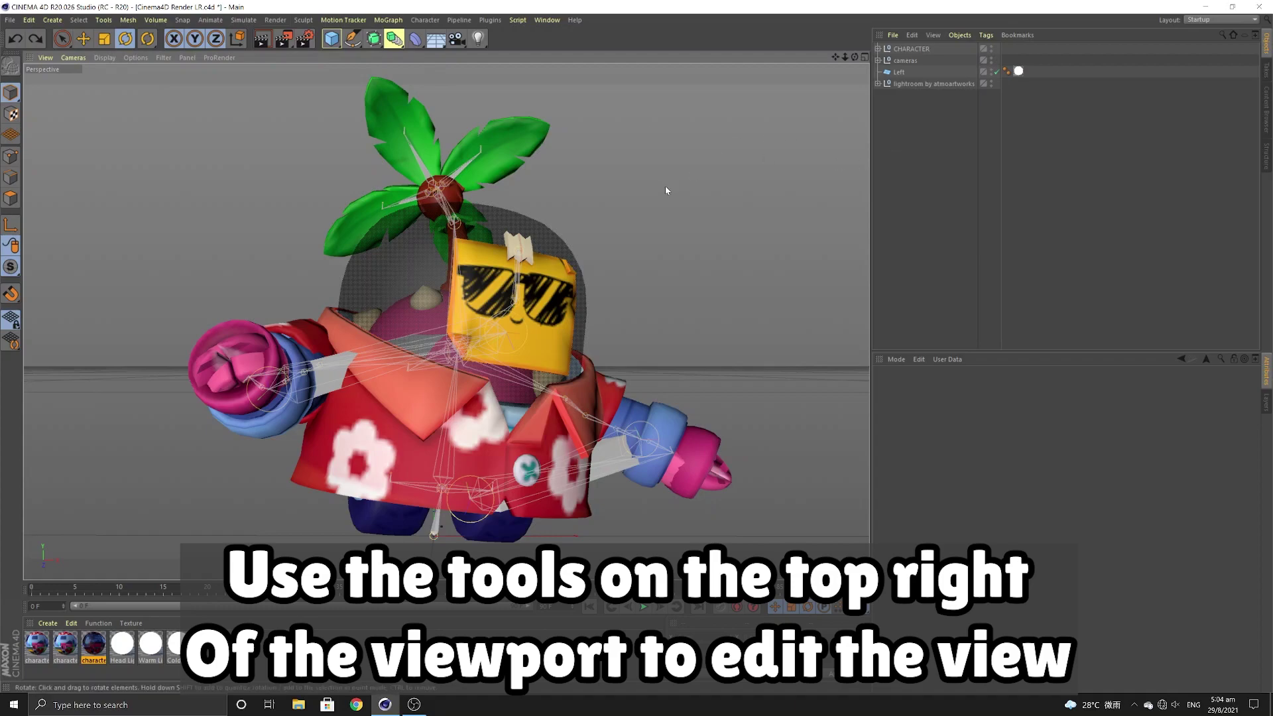
drag(834, 57, 842, 67)
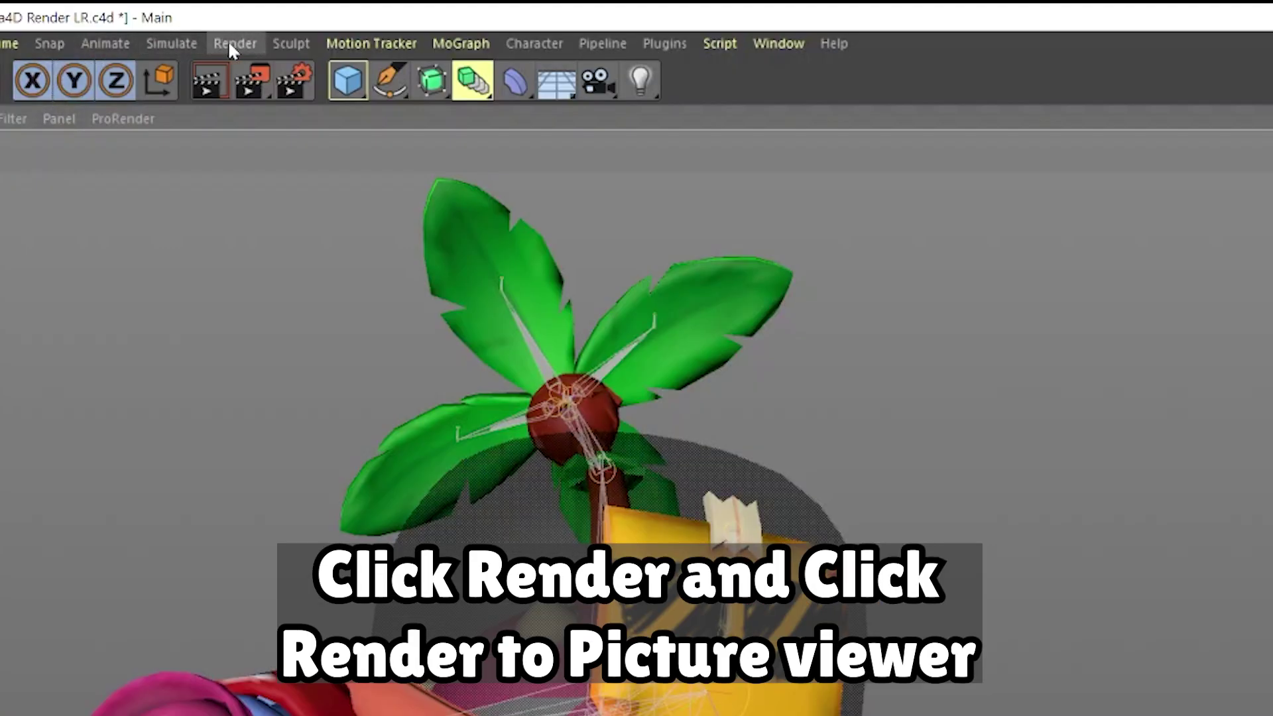
Render the scene to the Picture Viewer, maximize the viewer and enlarge the image to 125%
click(225, 45)
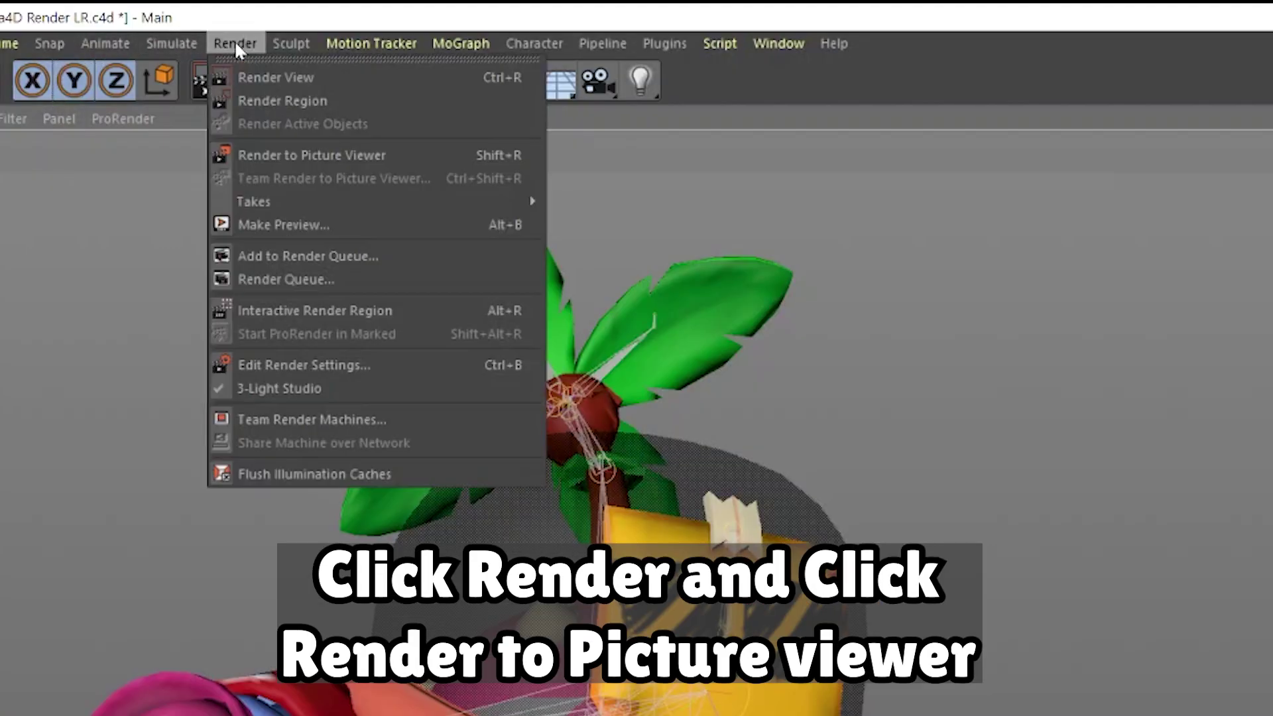
click(466, 156)
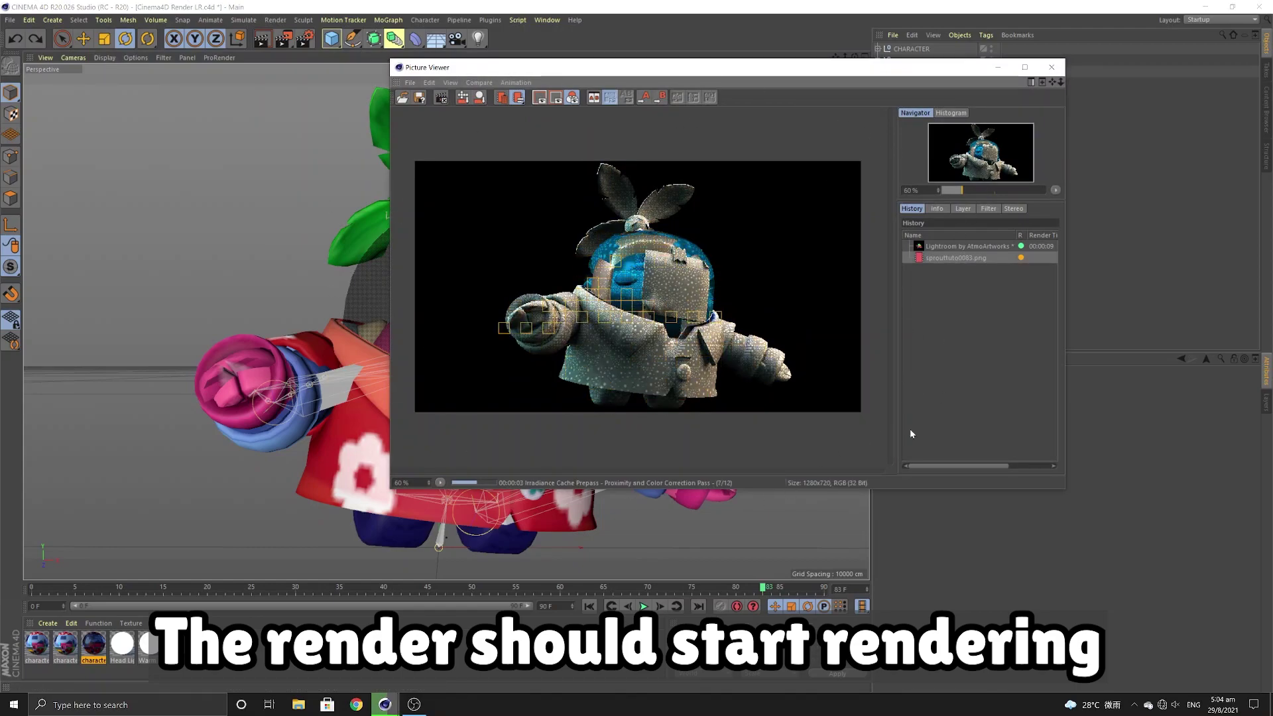
click(1025, 67)
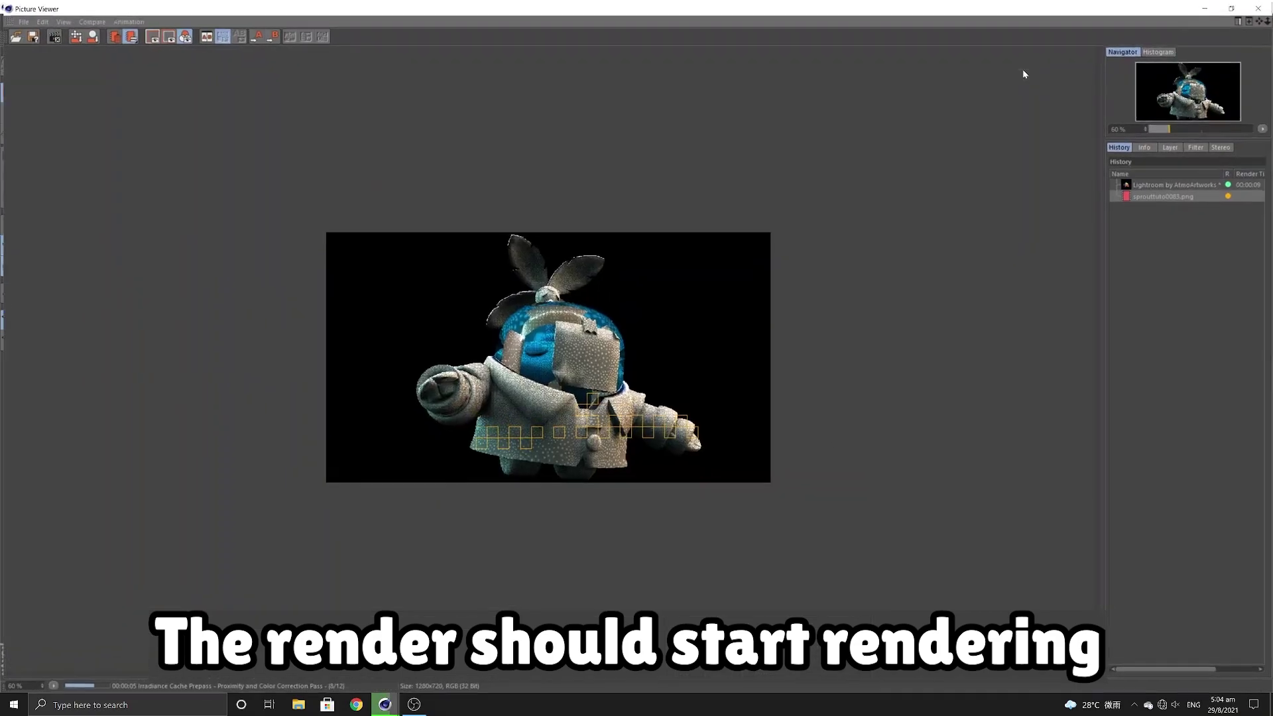
scroll(661, 177, up, 2)
scroll(662, 176, up, 1)
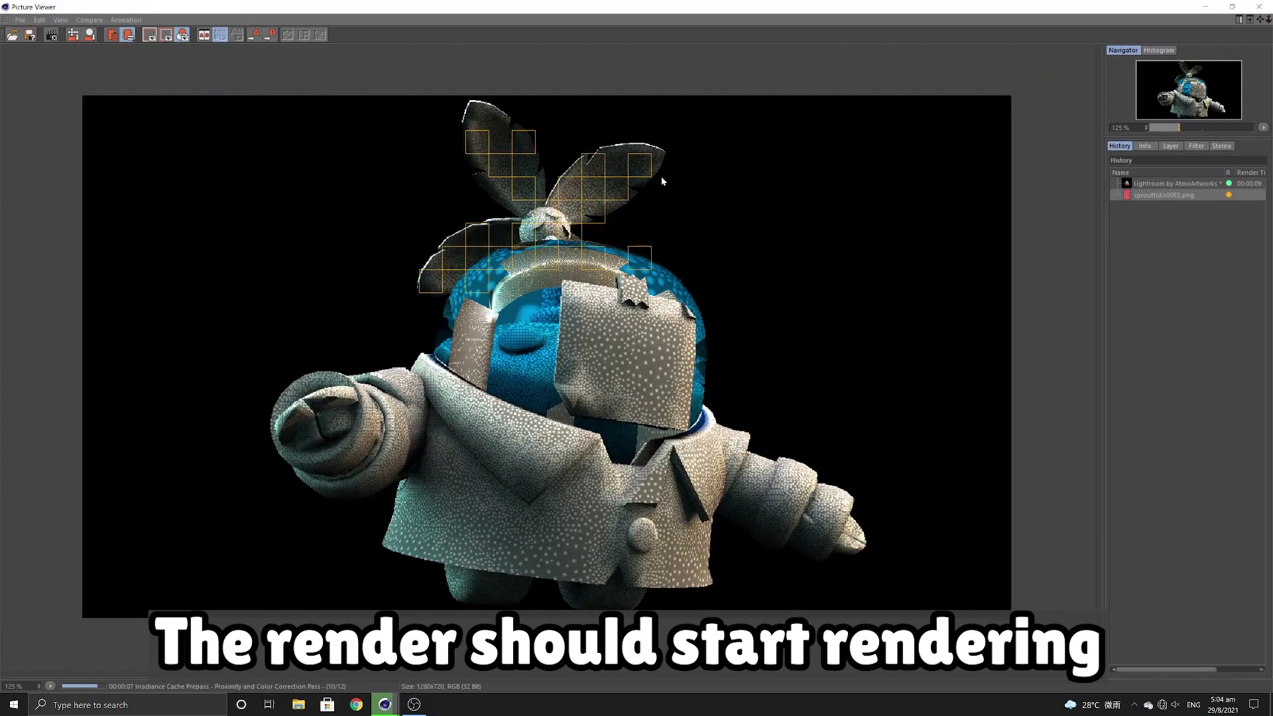